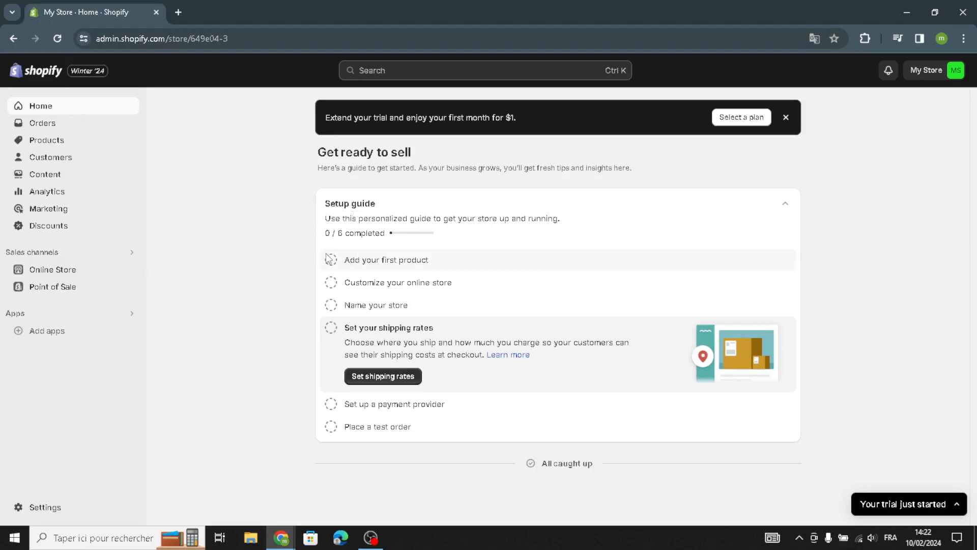
Open the new product form from the setup guide and review its title, description, media, pricing, inventory, shipping and variant sections
left_click(353, 264)
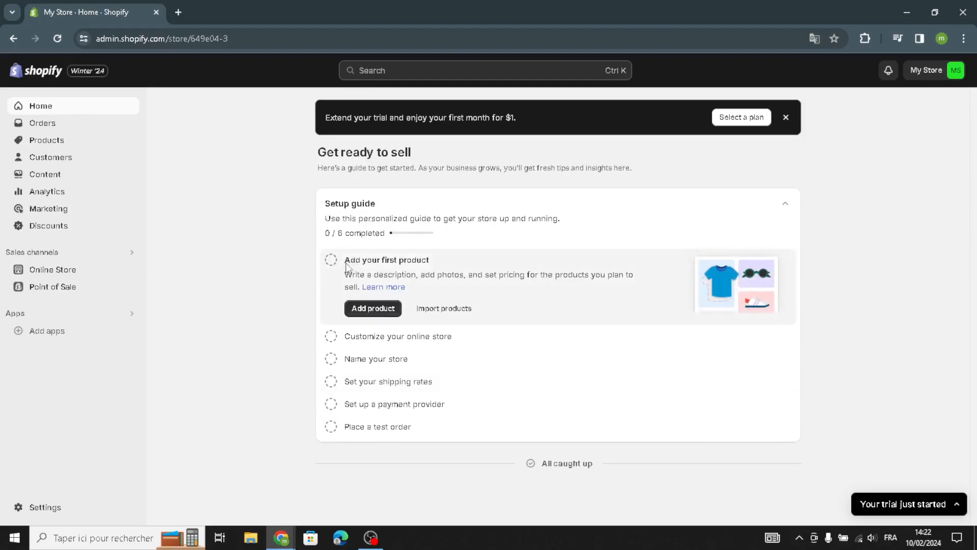
left_click(370, 310)
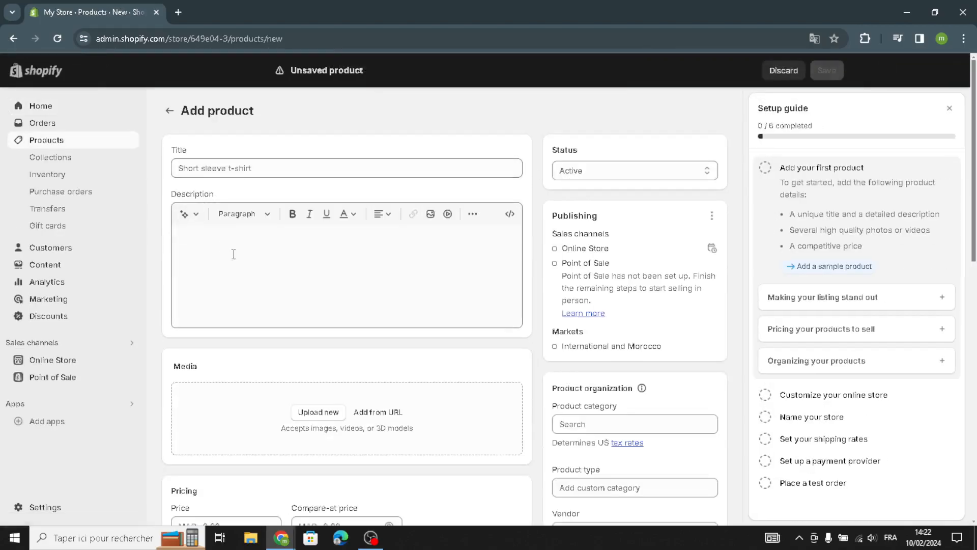
scroll(285, 344, "down", 1)
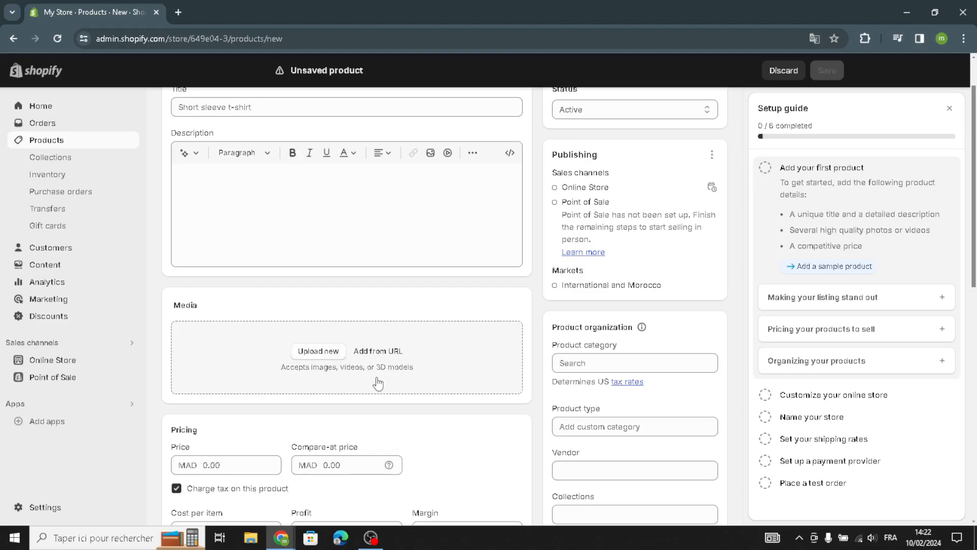
scroll(366, 407, "down", 2)
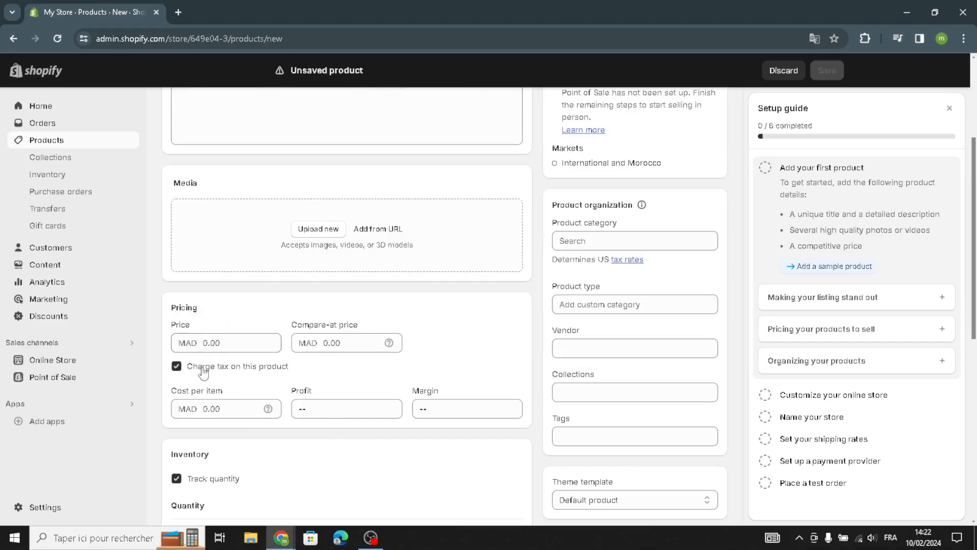
scroll(184, 402, "down", 2)
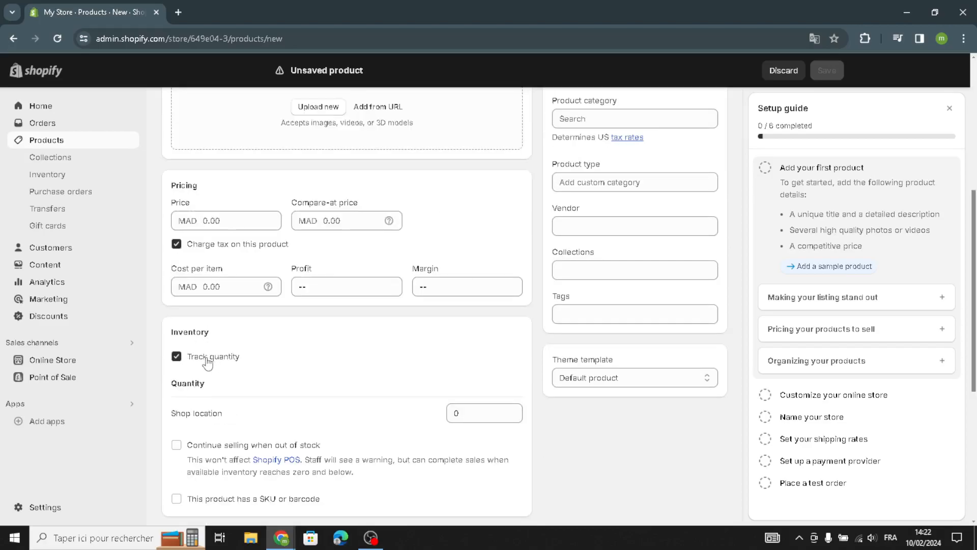
scroll(208, 358, "down", 5)
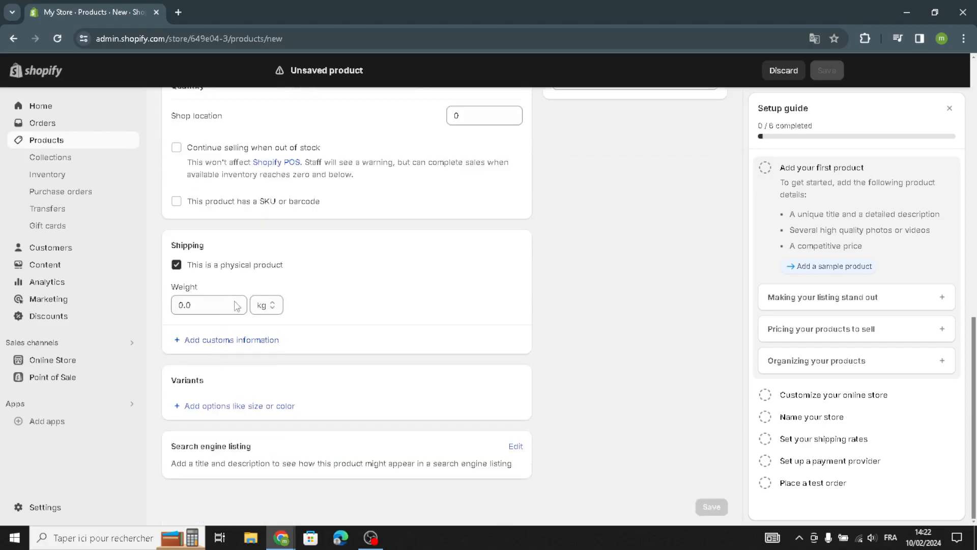
scroll(506, 254, "up", 8)
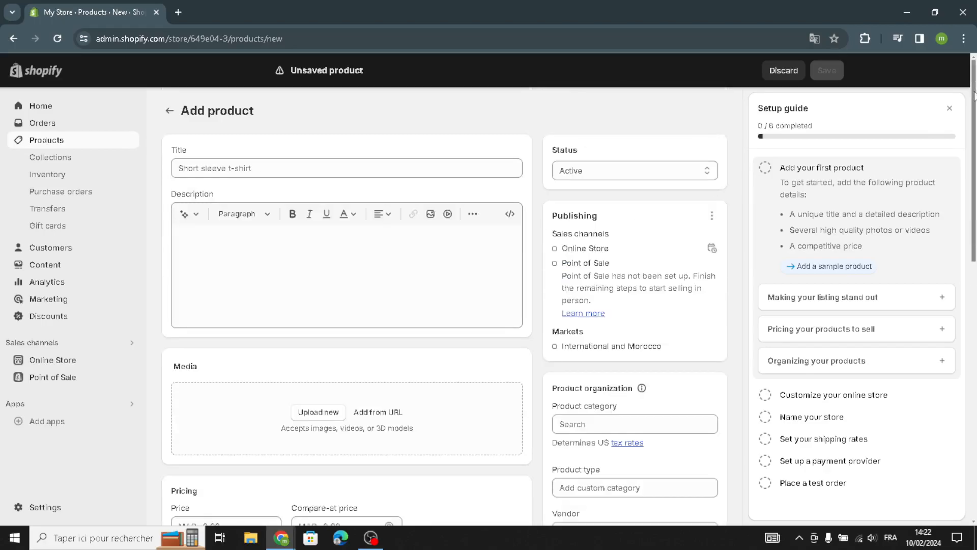
left_click(950, 109)
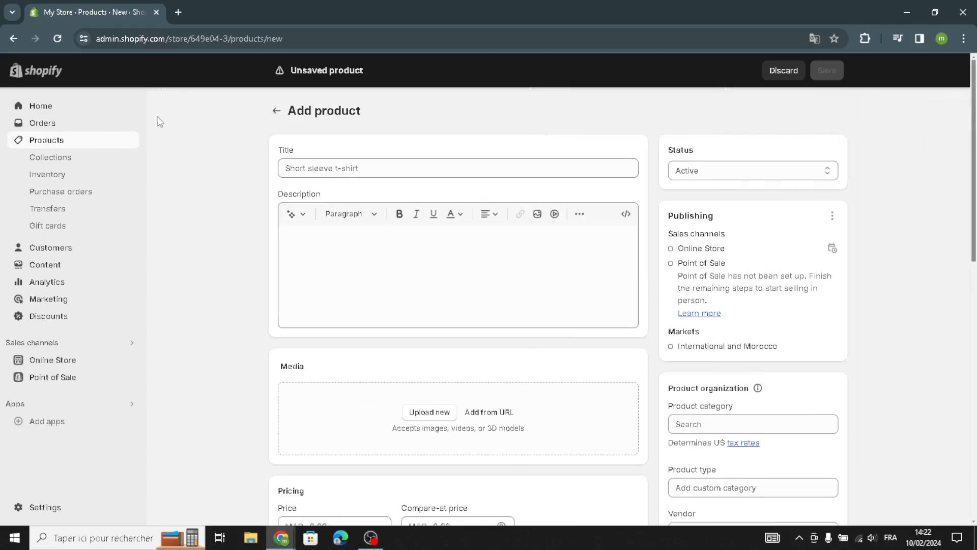
scroll(356, 226, "down", 3)
scroll(356, 226, "up", 3)
Leave the unsaved product form, dismiss the CSV product import dialog and return to the admin home page
left_click(276, 110)
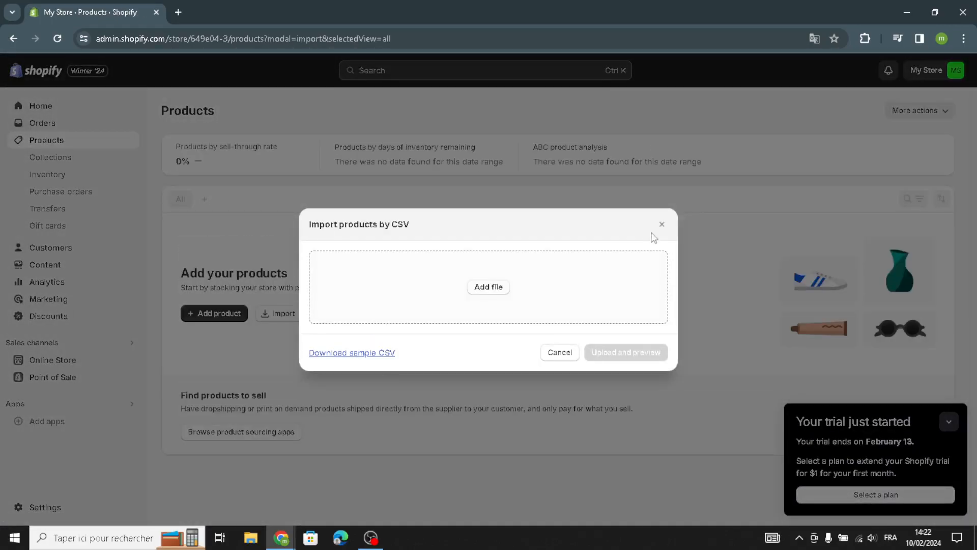
left_click(661, 233)
left_click(35, 110)
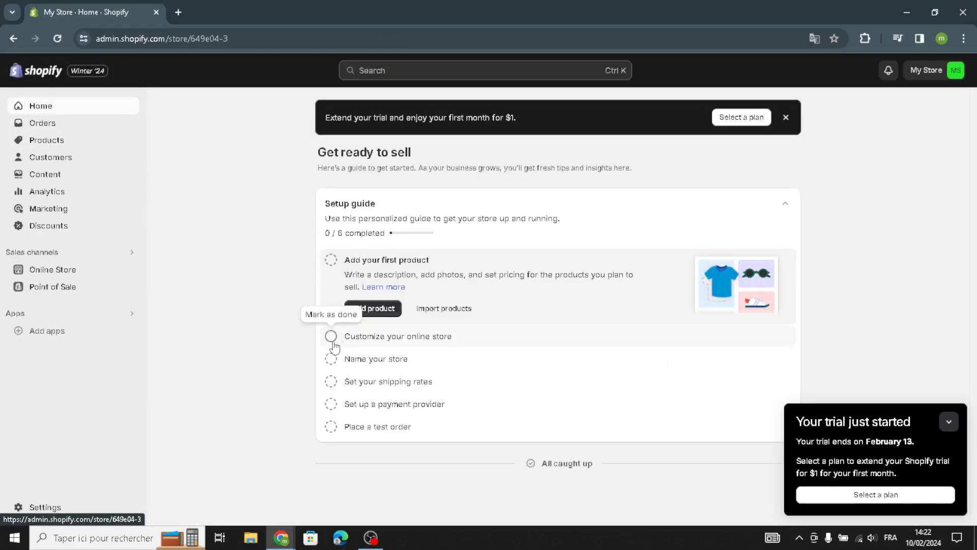
Open the themes page from the setup guide's store customization task and look through the current theme and the popular free themes
left_click(362, 345)
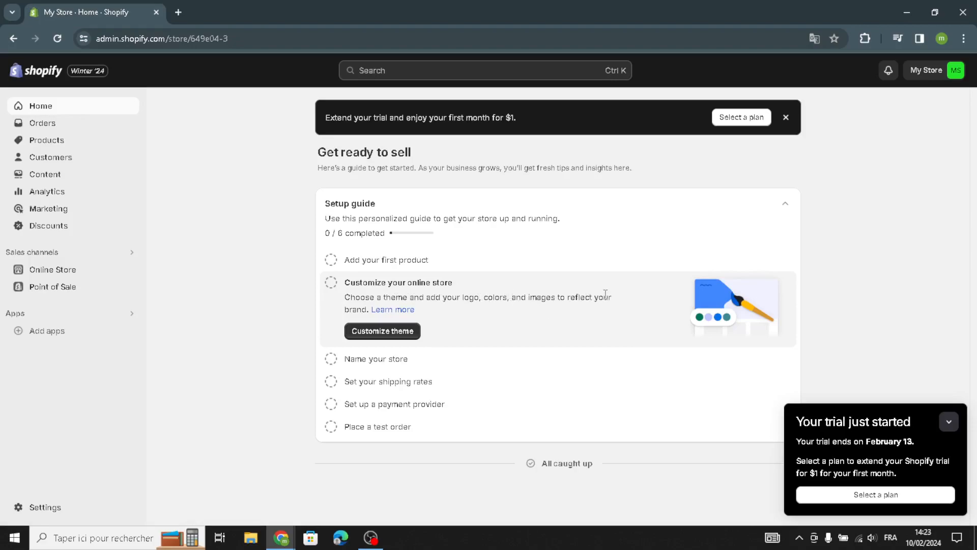
left_click(368, 332)
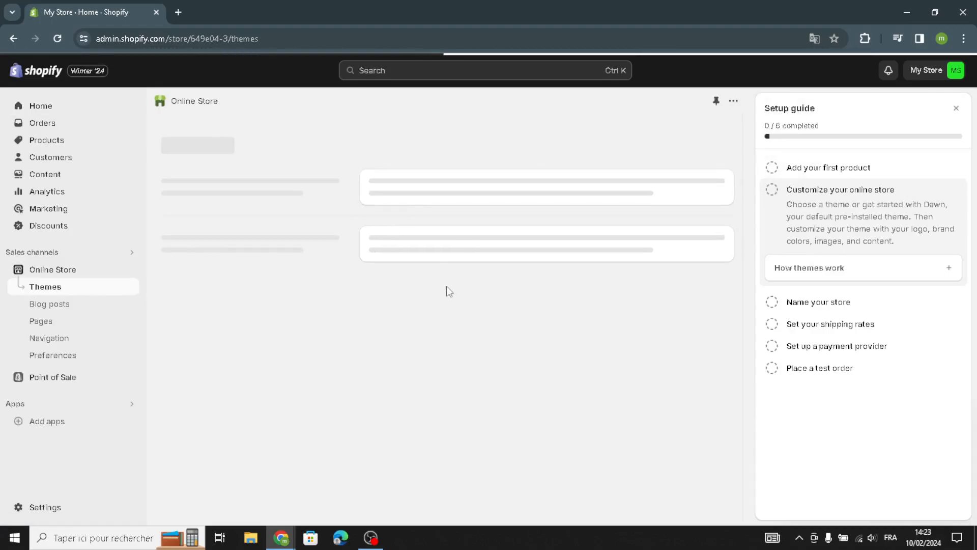
scroll(394, 390, "down", 1)
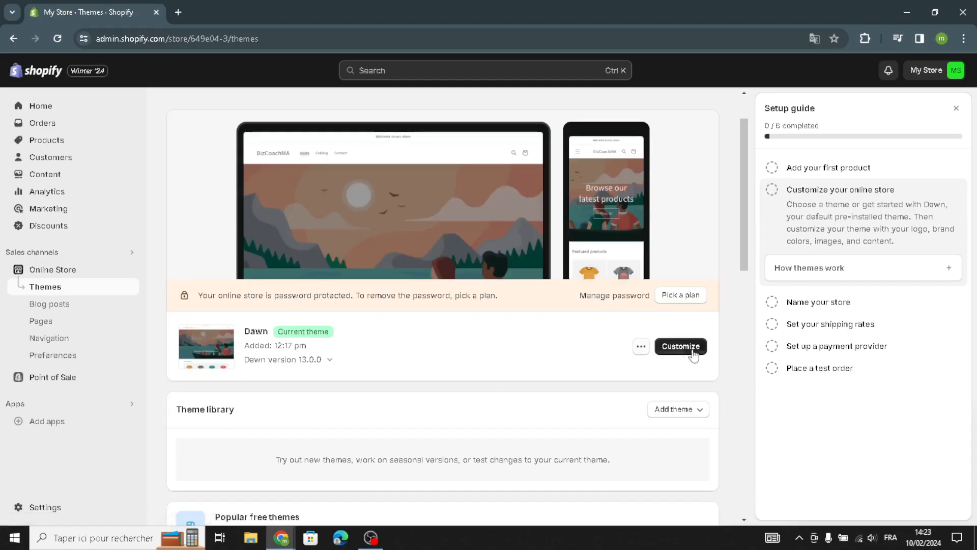
scroll(653, 413, "down", 10)
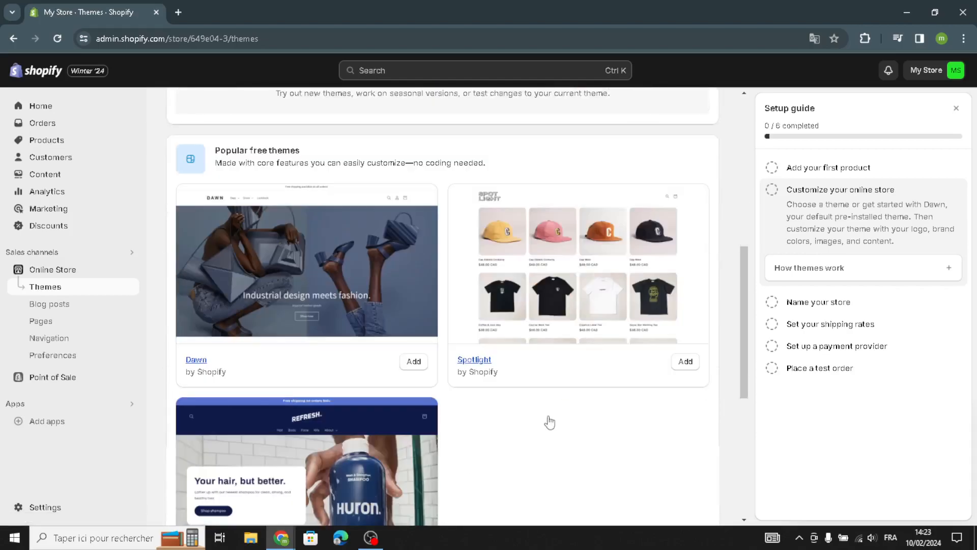
scroll(246, 328, "down", 1)
scroll(431, 397, "down", 2)
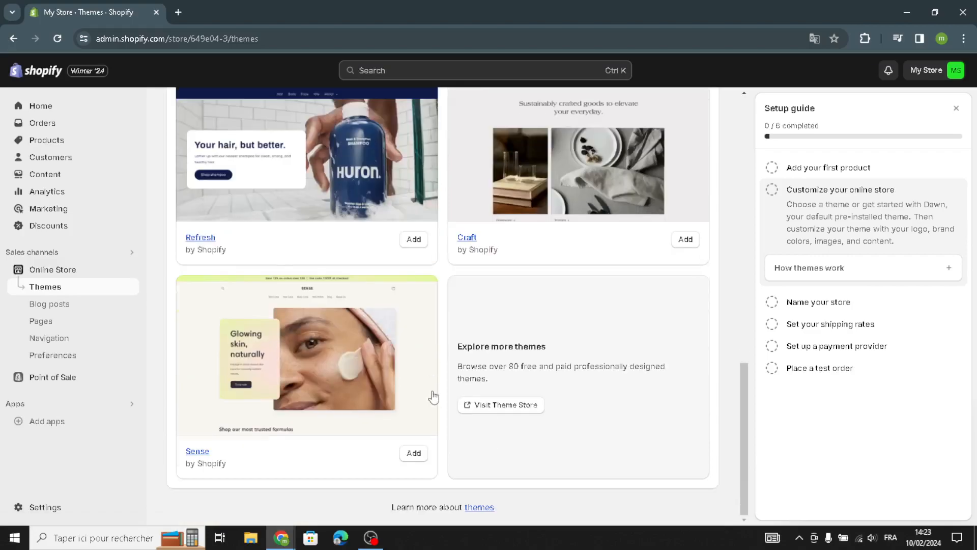
scroll(399, 334, "up", 10)
scroll(442, 316, "down", 5)
scroll(490, 290, "up", 10)
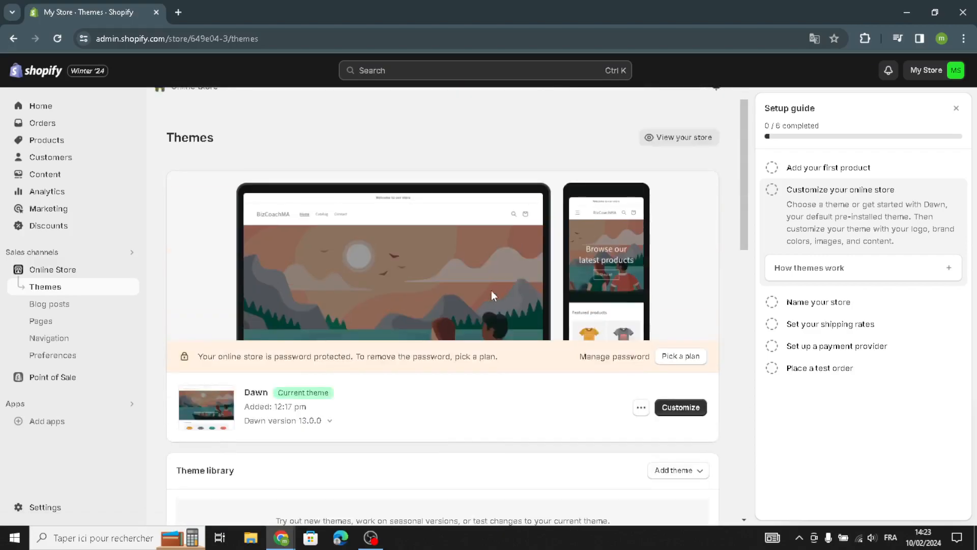
Mark the Name your store task as done and save HealGlow as the store name in the store profile
left_click(771, 301)
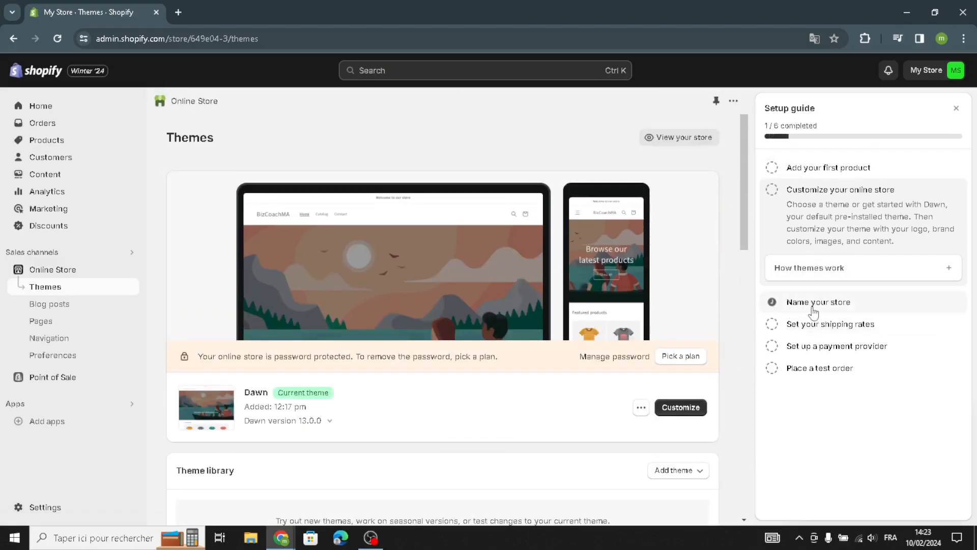
left_click(811, 305)
left_click(812, 275)
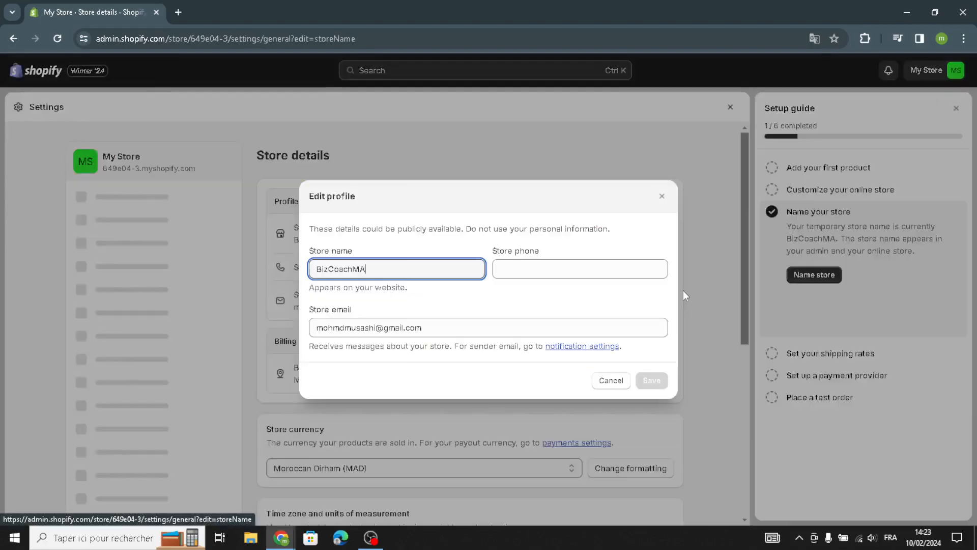
left_click_drag(406, 288, 330, 268)
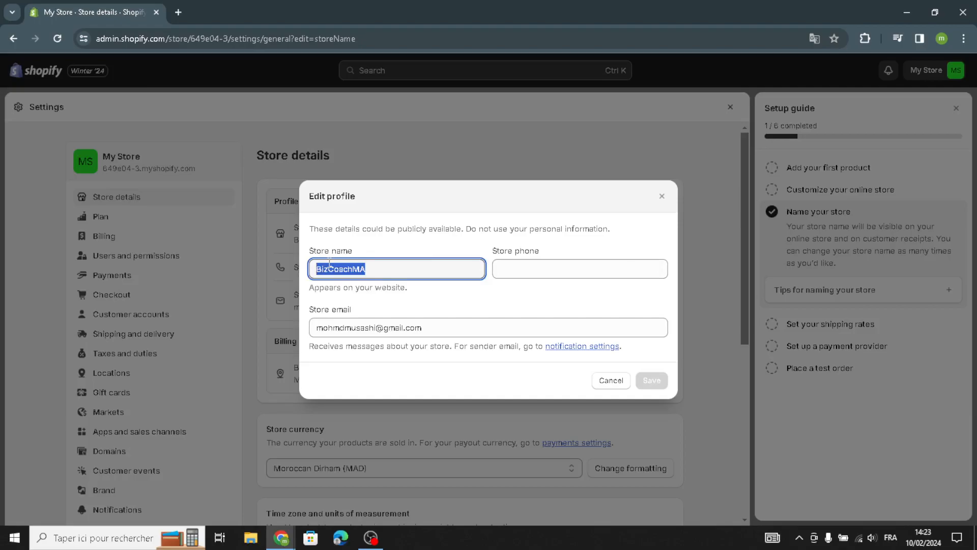
type("HealGlow")
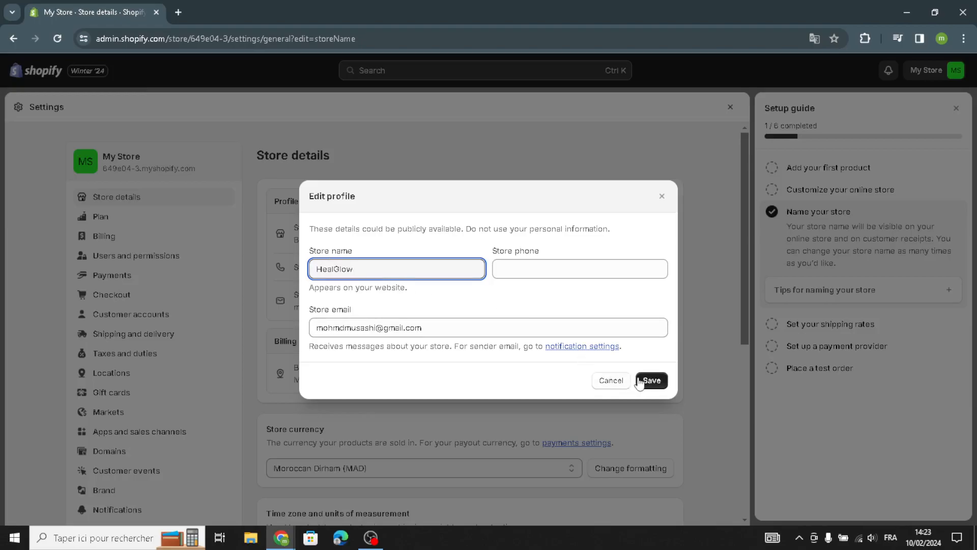
left_click(562, 268)
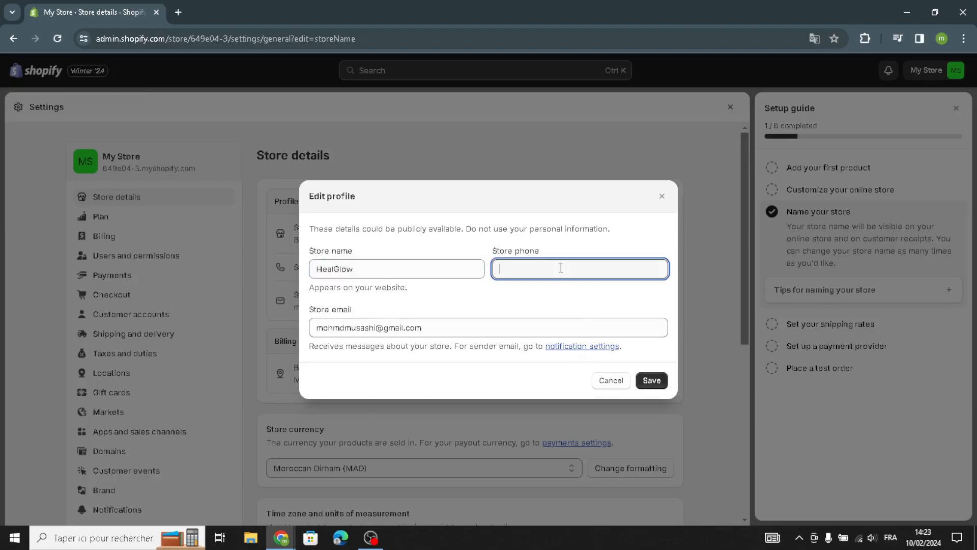
left_click(640, 387)
left_click(513, 261)
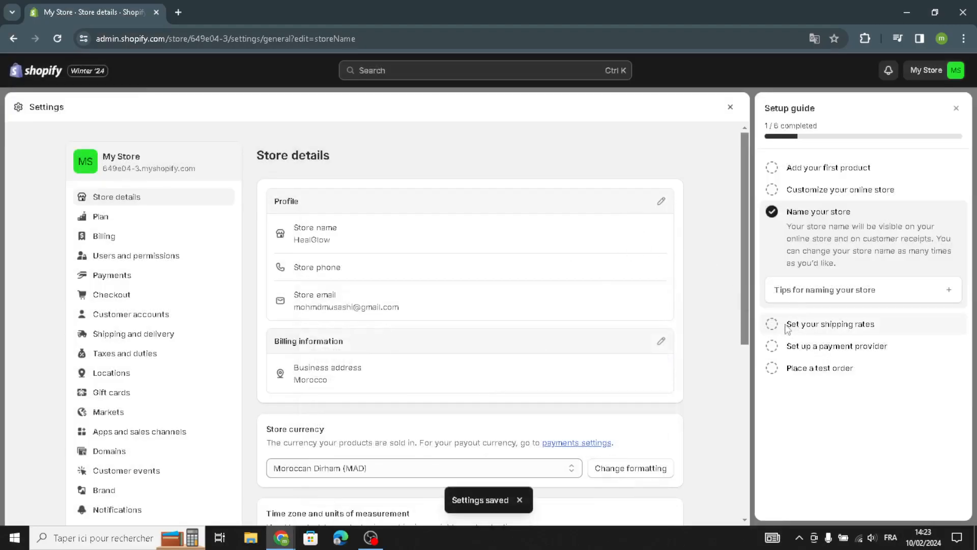
Mark the Set your shipping rates and Place a test order tasks as done, and close the setup guide
left_click(772, 324)
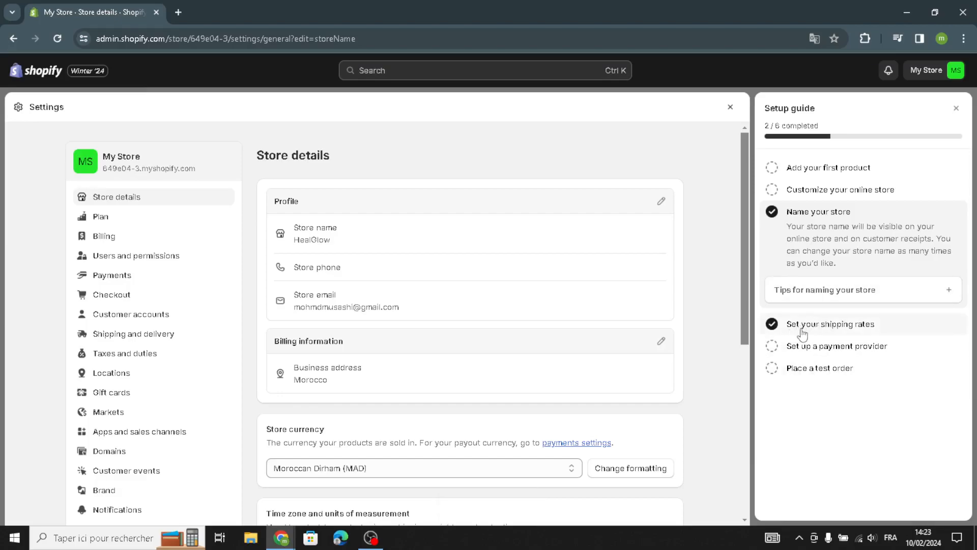
left_click(808, 352)
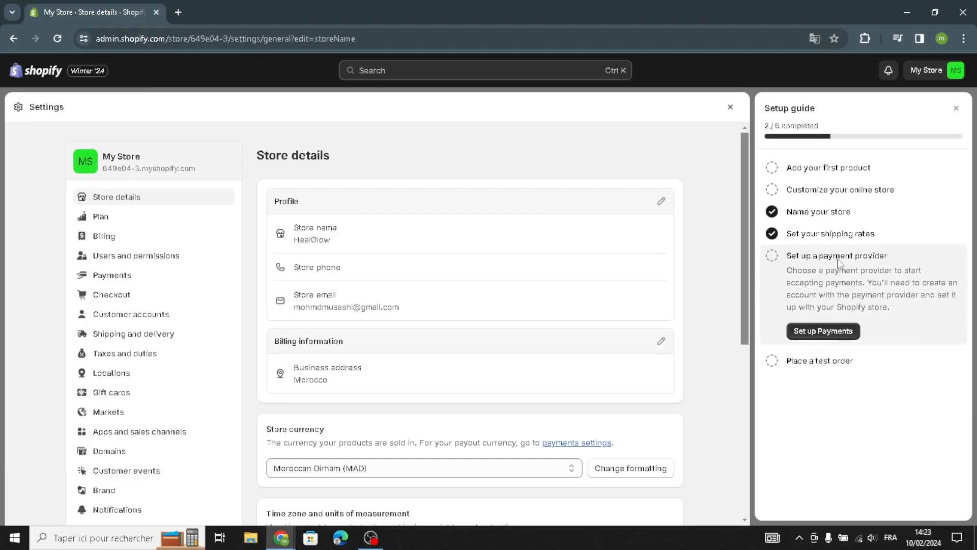
left_click(773, 361)
scroll(188, 379, "down", 6)
scroll(189, 369, "up", 6)
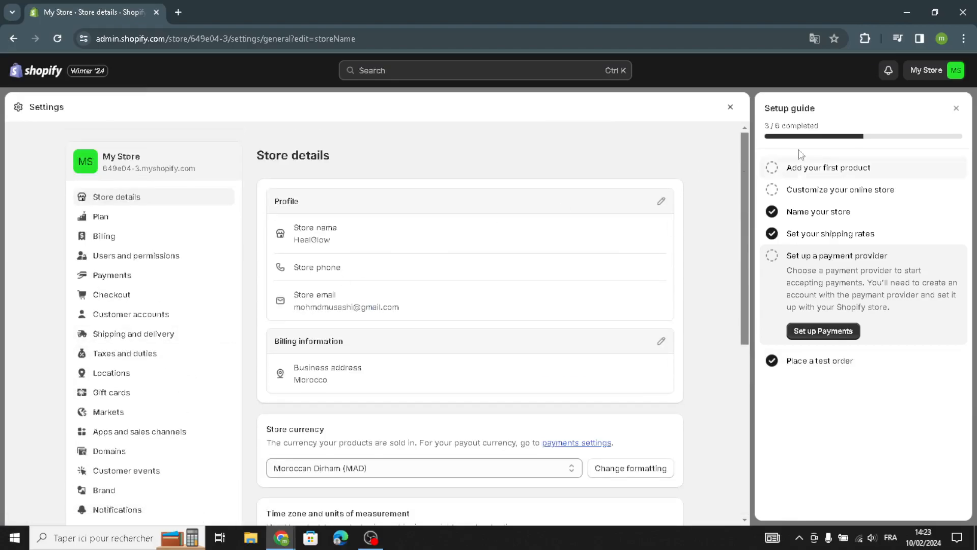
left_click(956, 108)
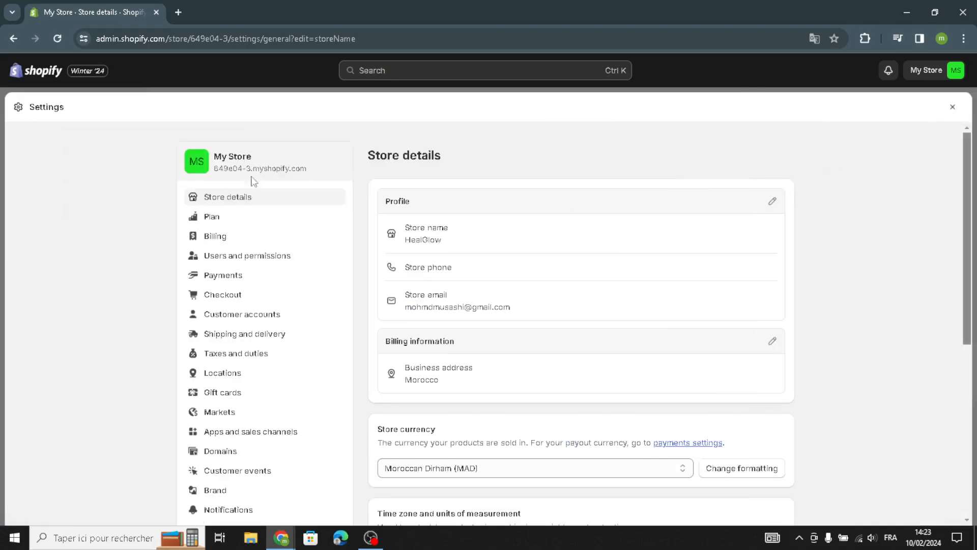
Review the store details settings, including profile, billing information, store currency, time zone, units and order ID format
scroll(236, 215, "down", 6)
scroll(236, 305, "up", 6)
scroll(266, 411, "down", 3)
scroll(240, 291, "up", 3)
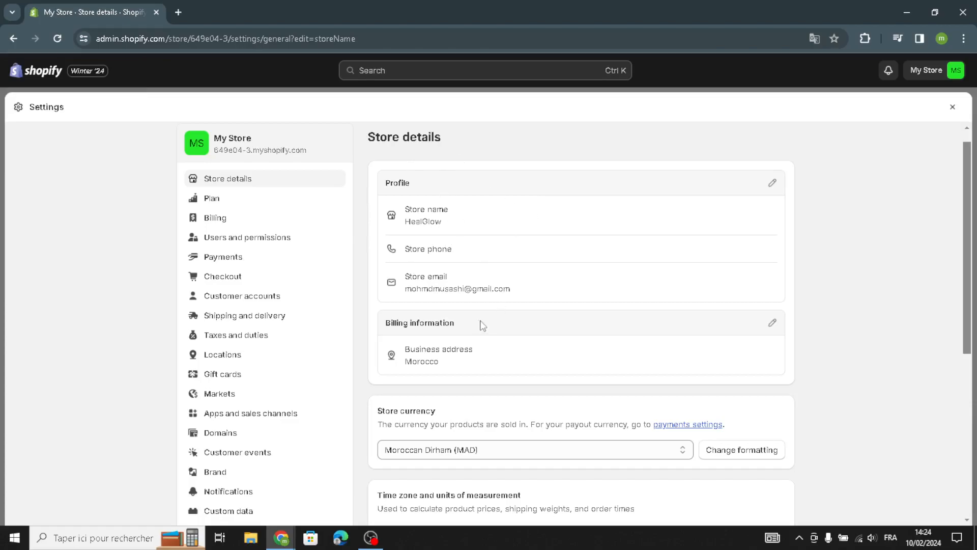
scroll(484, 325, "down", 2)
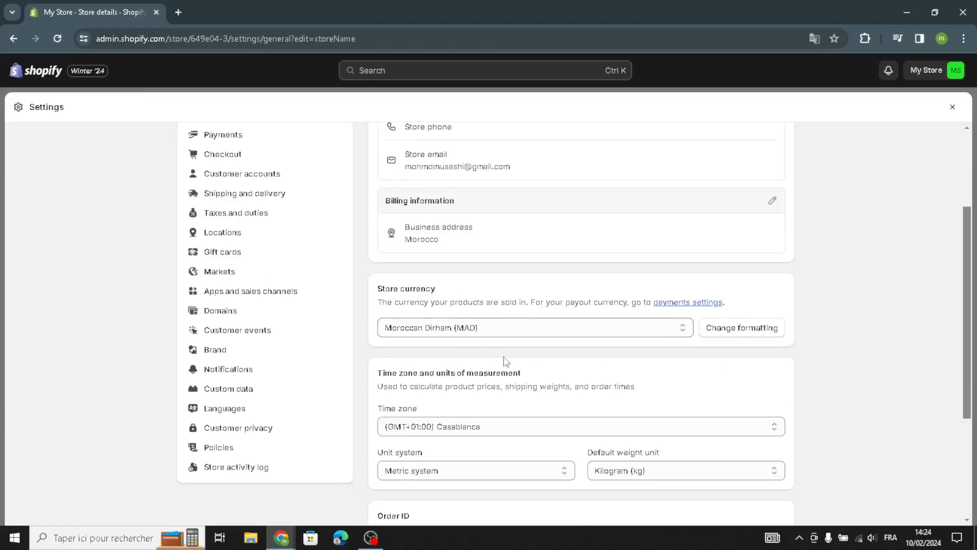
scroll(458, 397, "down", 2)
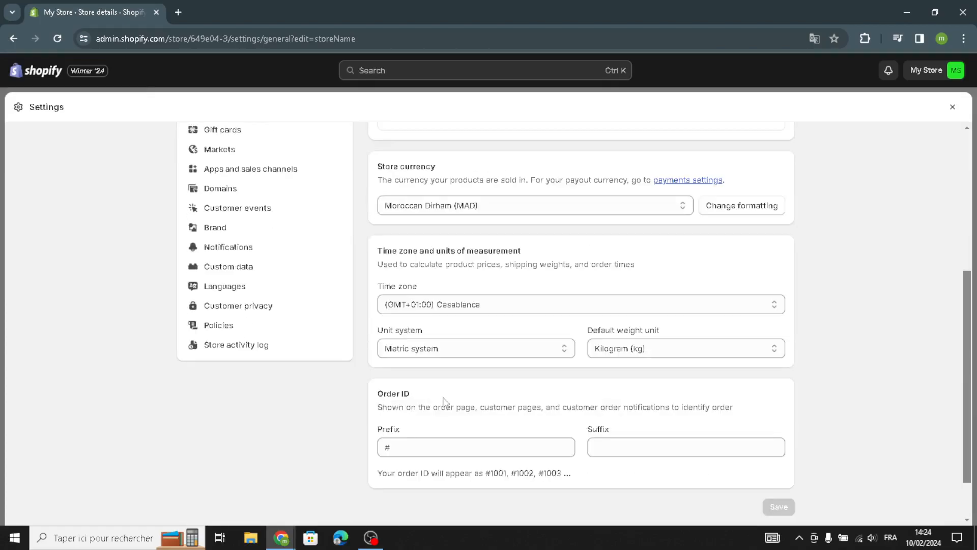
scroll(399, 380, "up", 5)
Compare the Basic, Shopify and Advanced plans in the plan settings, and return to the admin home page
left_click(217, 203)
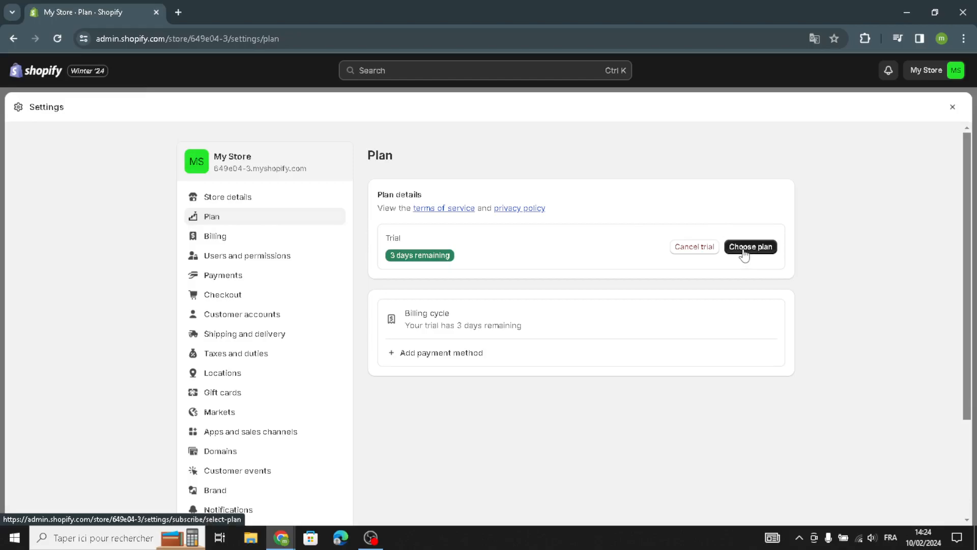
left_click(744, 249)
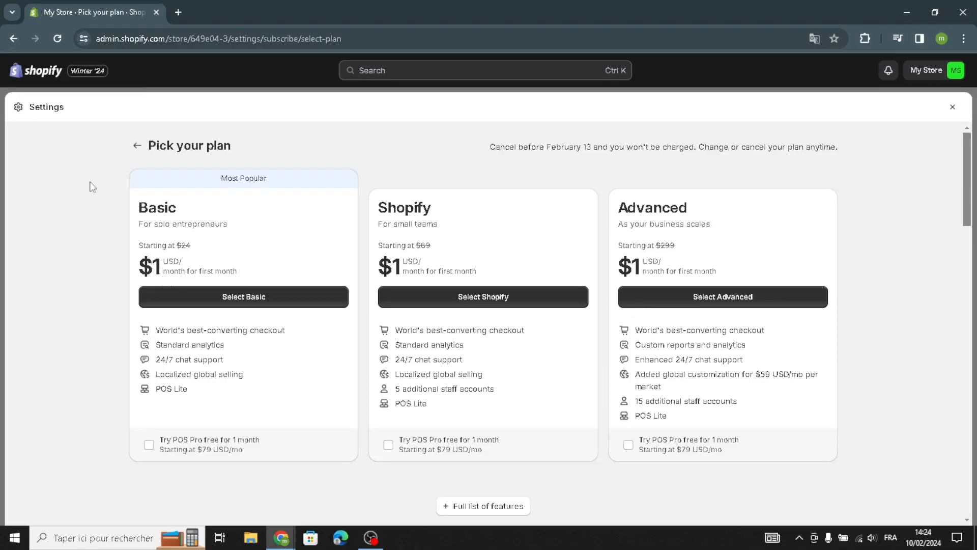
left_click(952, 107)
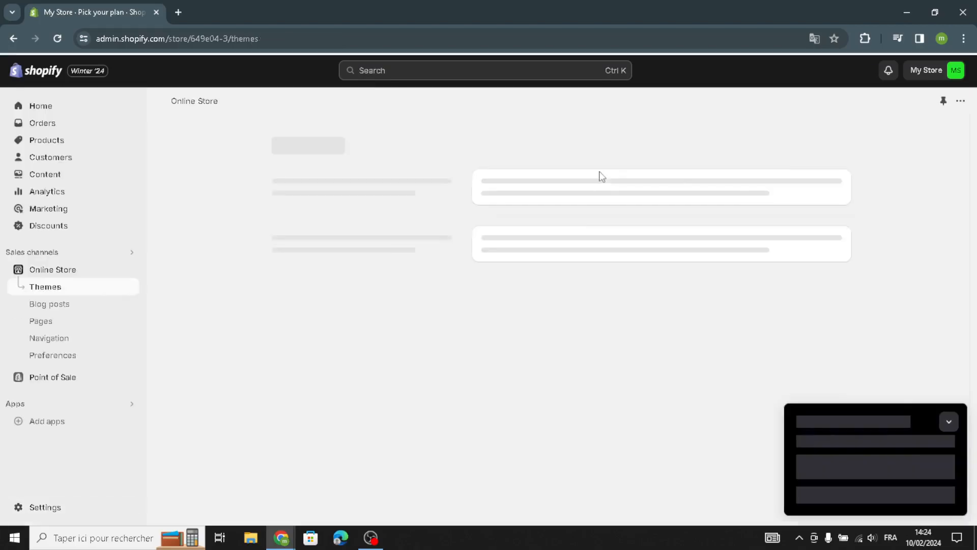
left_click(86, 107)
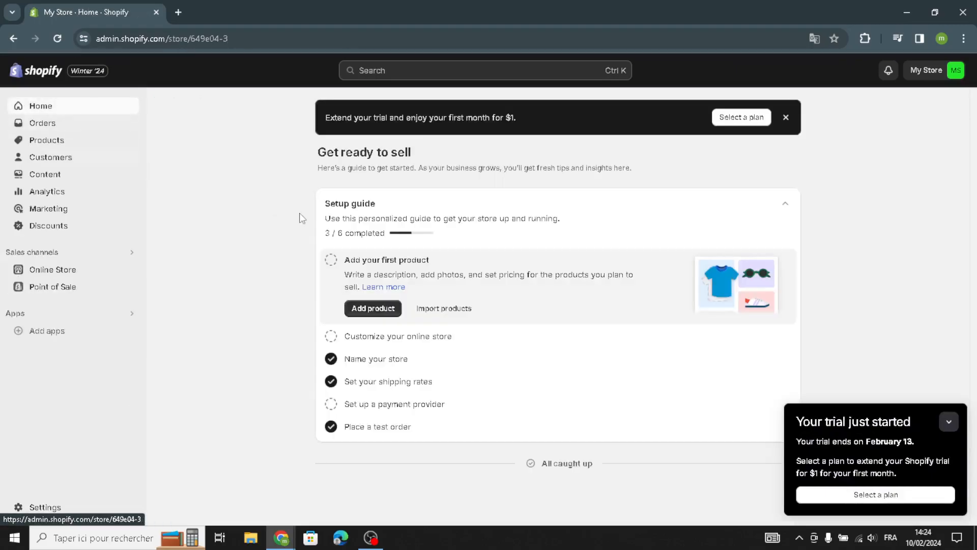
Open the store's billing settings to view payment methods, billing currency, subscriptions and bills
left_click(31, 506)
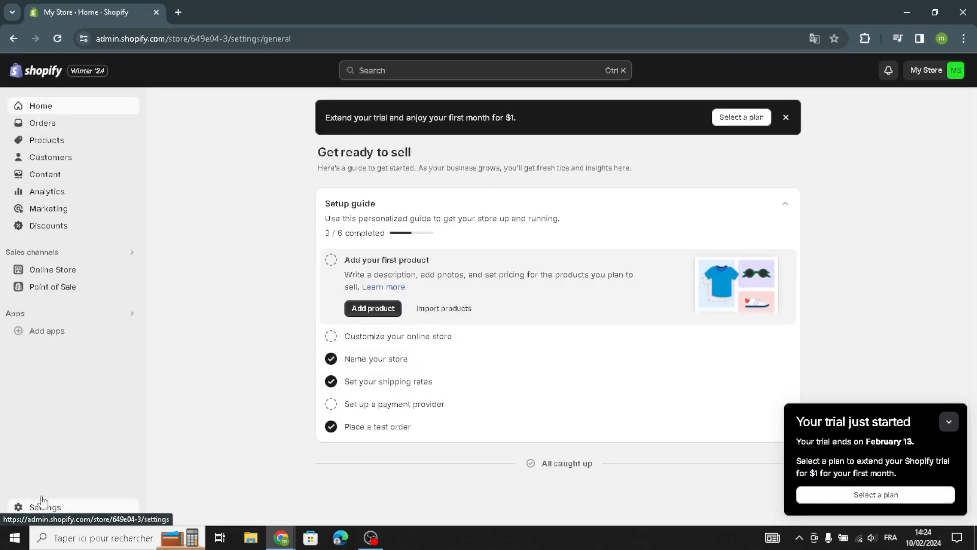
left_click(234, 239)
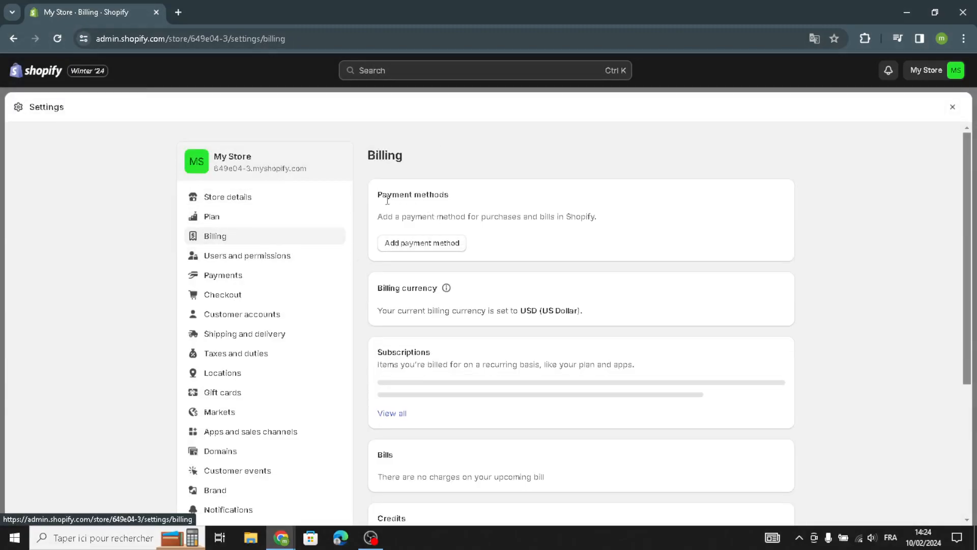
Review the credit card and billing address fields in the add payment method form, and close it without adding a card
left_click(404, 249)
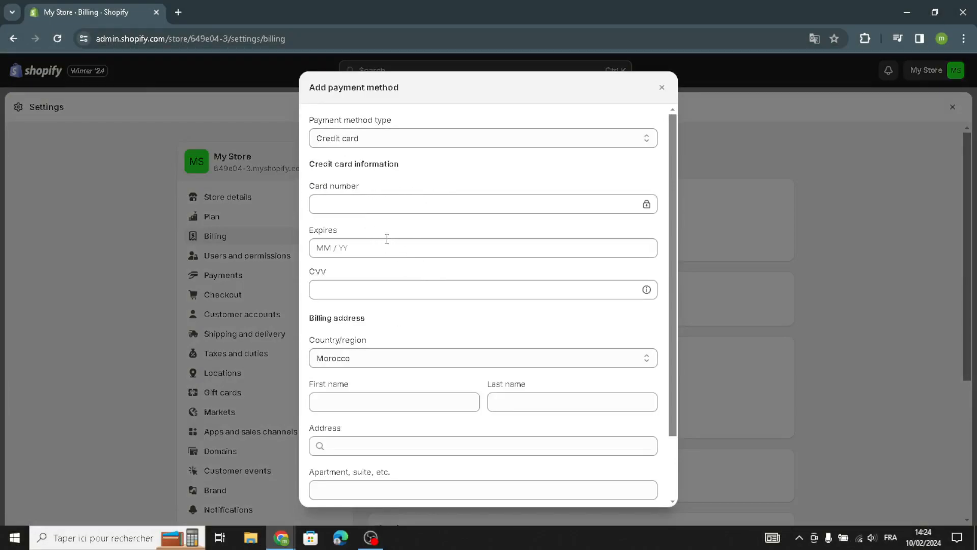
scroll(382, 270, "down", 2)
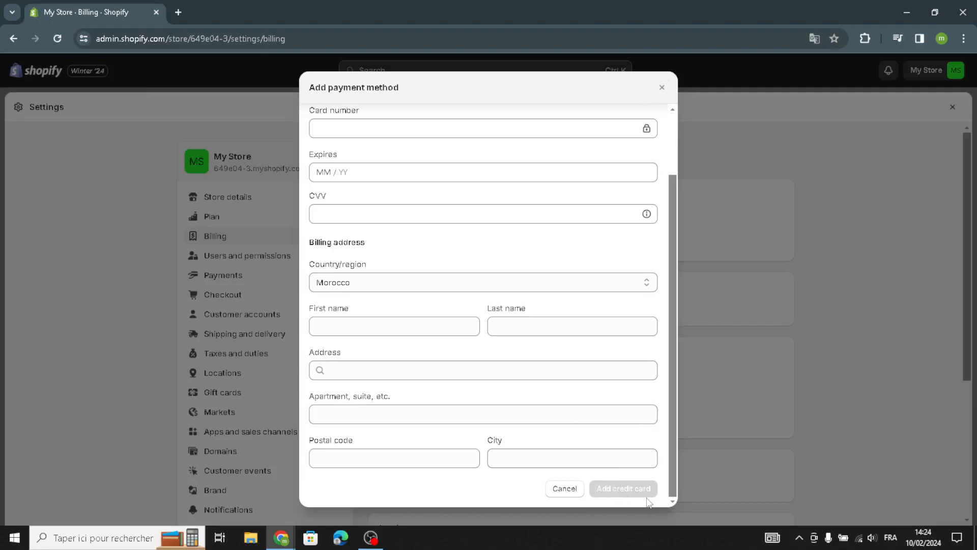
left_click(661, 87)
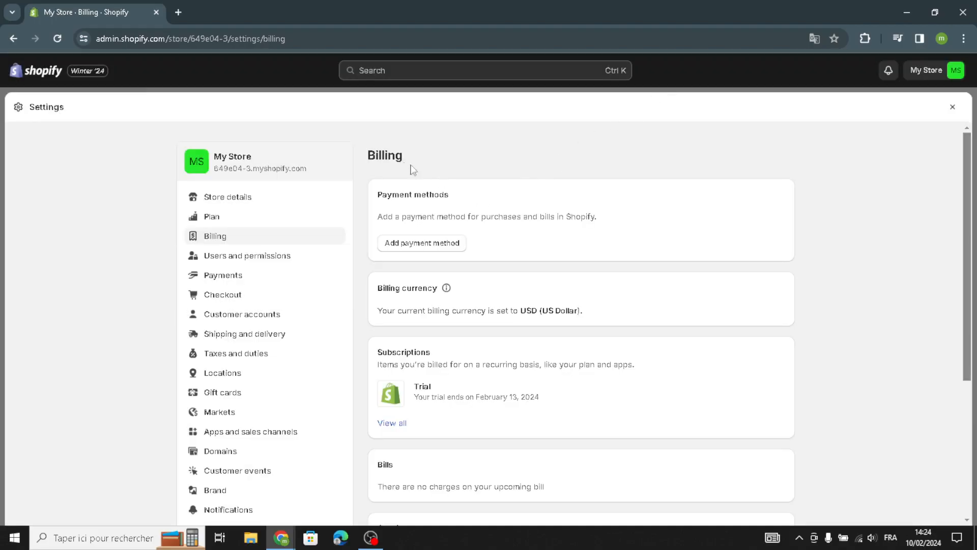
Review the users and permissions settings, covering the store owner, staff accounts, POS staff, collaborators and login services
left_click(240, 256)
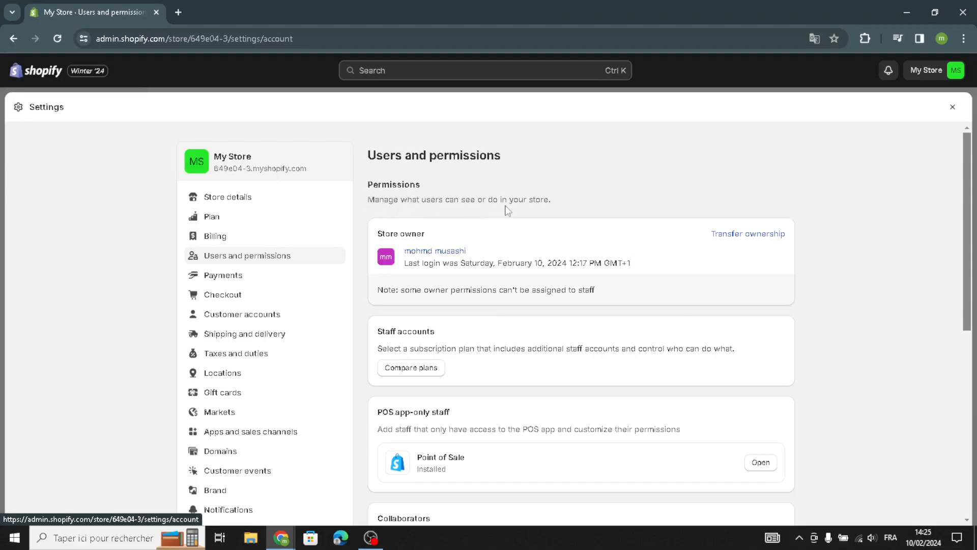
scroll(443, 326, "down", 1)
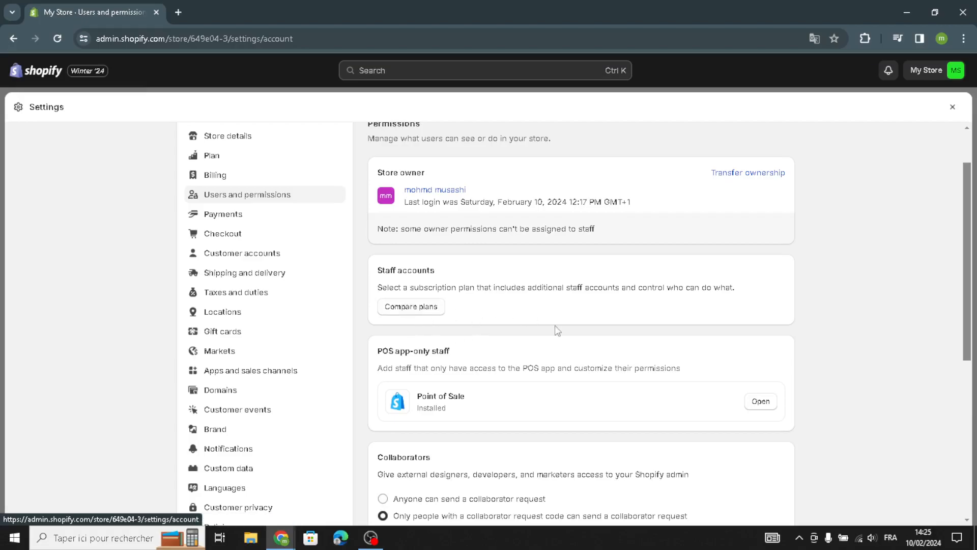
scroll(484, 351, "down", 5)
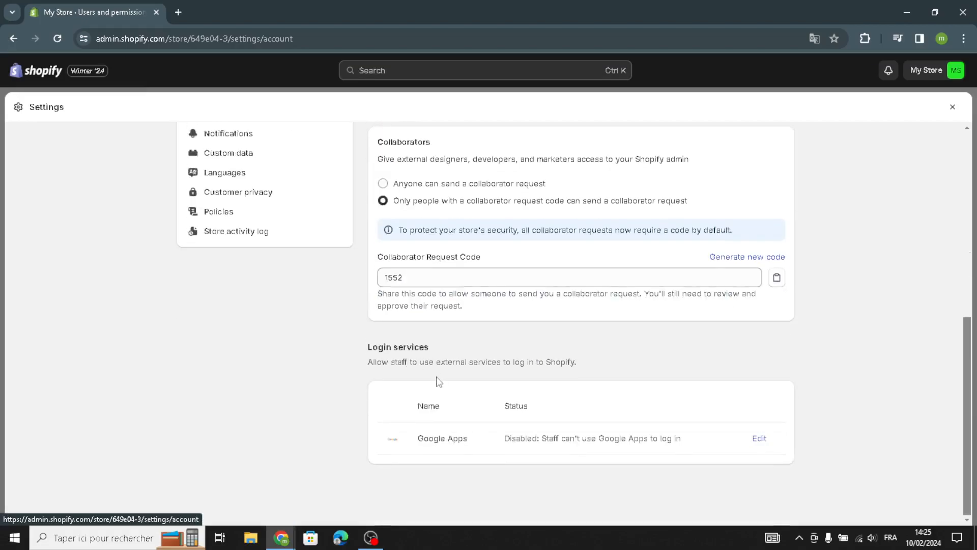
scroll(294, 331, "up", 7)
Review the payments settings, including payment providers, supported and manual payment methods, capture method and customizations
left_click(290, 273)
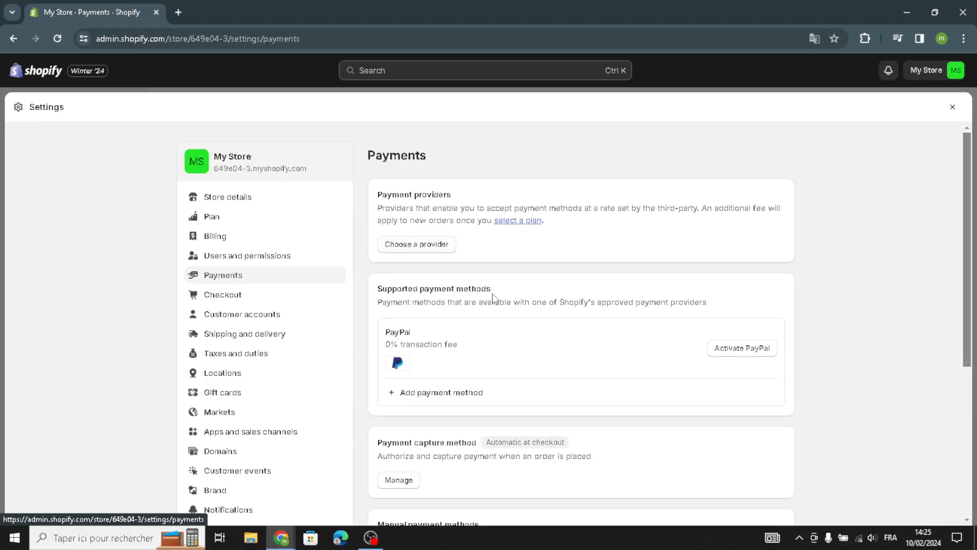
scroll(493, 298, "down", 3)
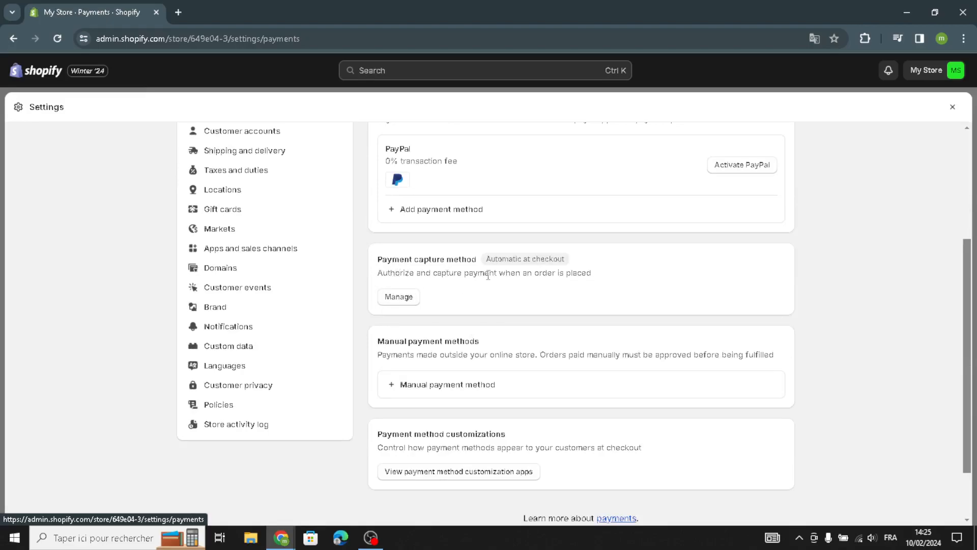
scroll(473, 308, "down", 2)
scroll(473, 310, "up", 5)
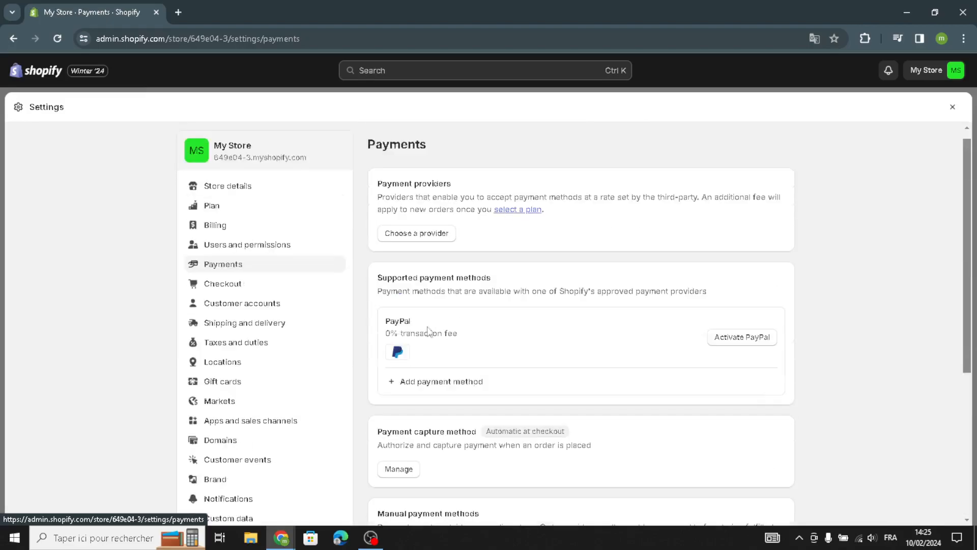
Review the checkout settings, from customer contact method and information through marketing, tipping, address collection and order processing to checkout language and rules
left_click(252, 293)
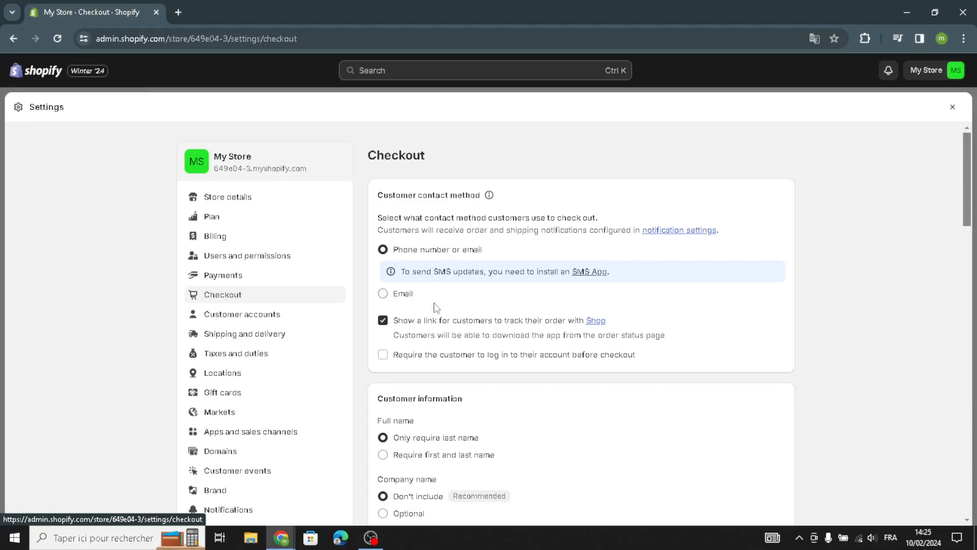
scroll(481, 370, "down", 3)
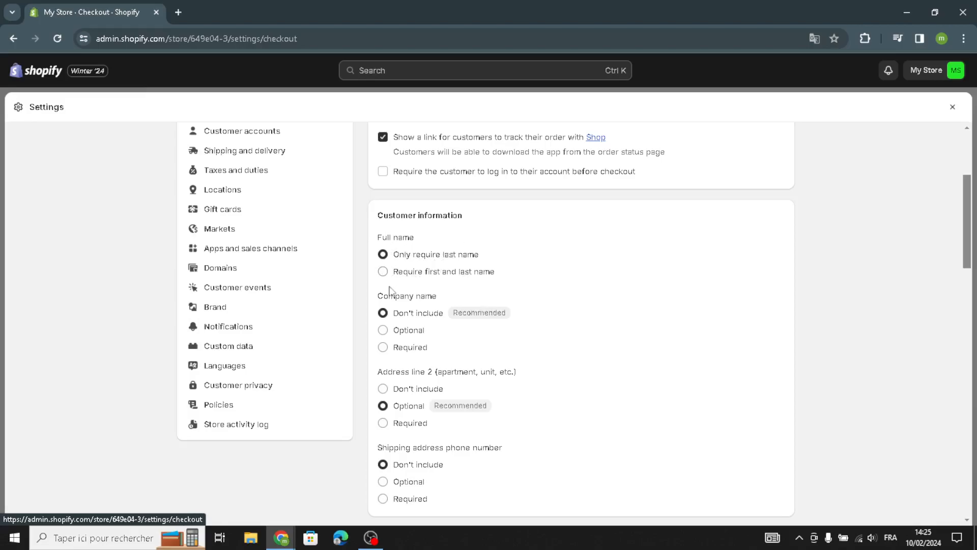
scroll(413, 383, "down", 1)
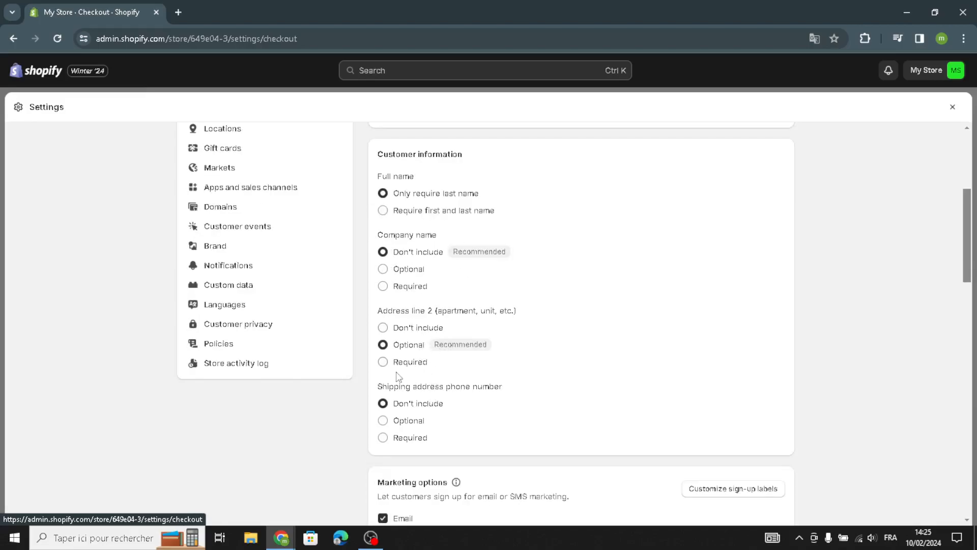
scroll(420, 458, "down", 3)
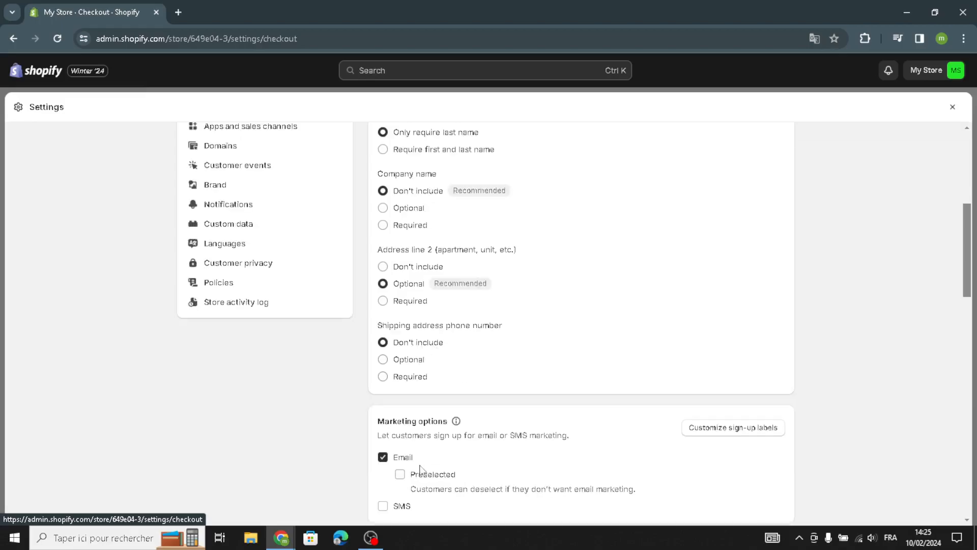
scroll(407, 428, "down", 4)
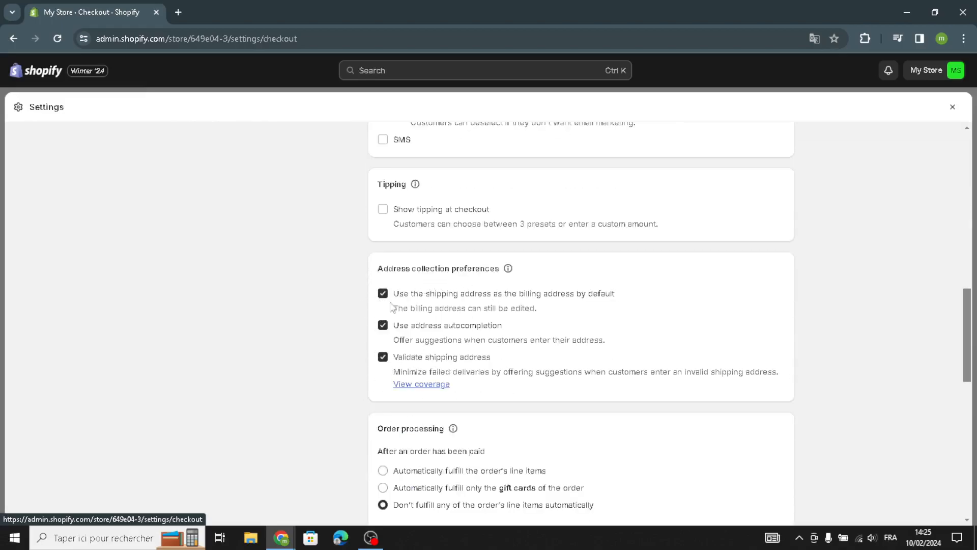
scroll(365, 384, "down", 5)
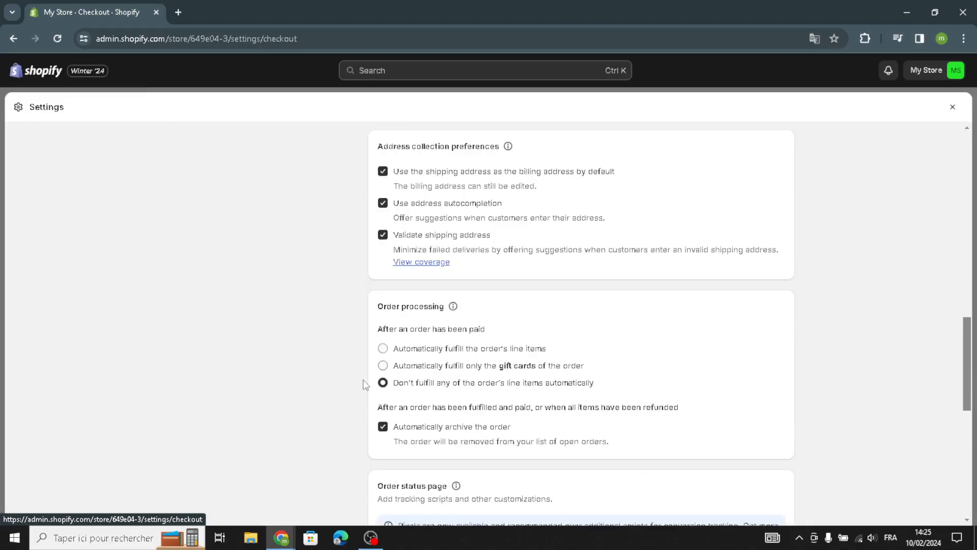
scroll(387, 395, "down", 4)
scroll(426, 439, "up", 1)
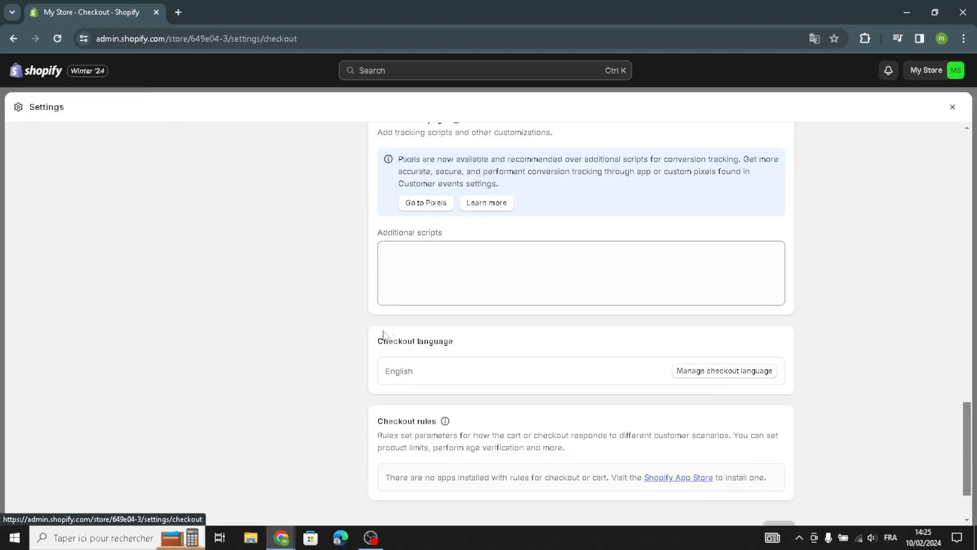
scroll(474, 260, "up", 2)
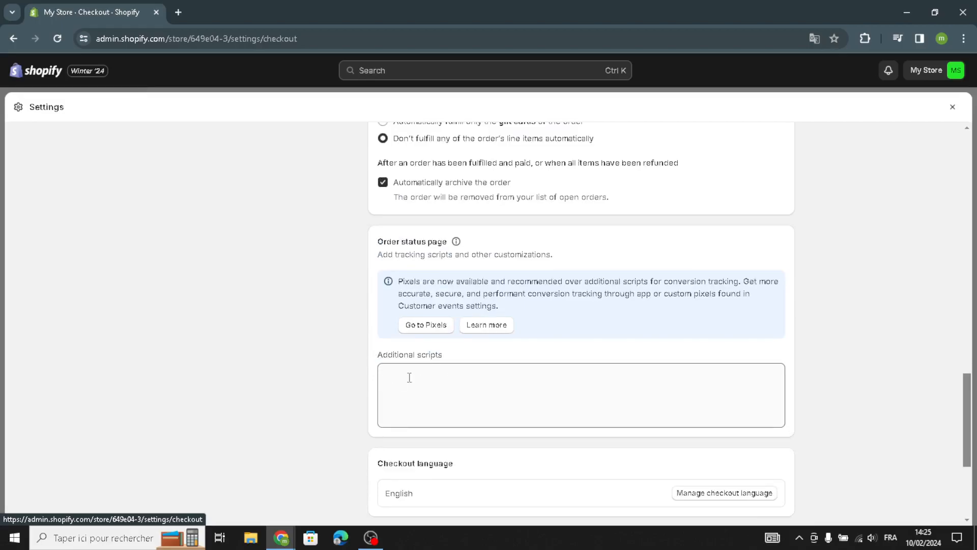
scroll(447, 388, "down", 2)
scroll(441, 302, "down", 1)
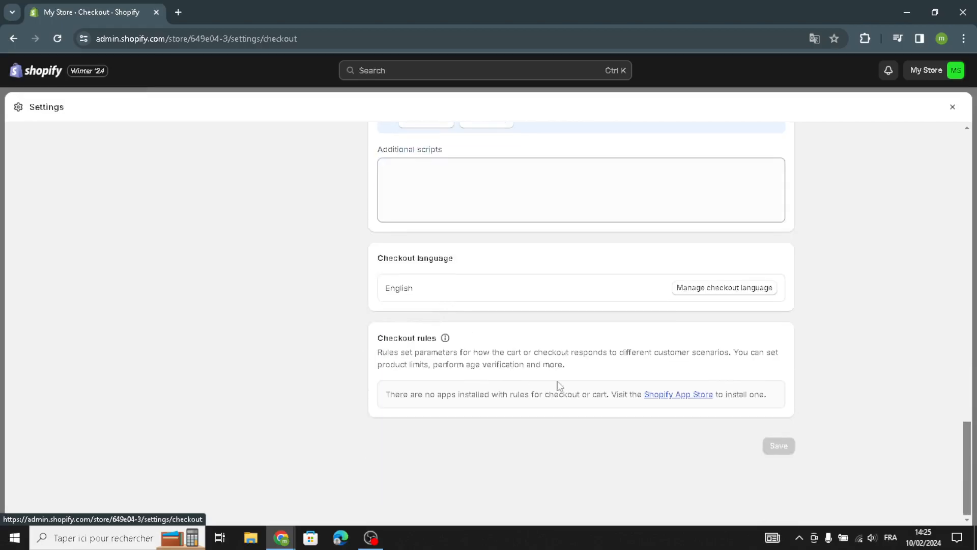
scroll(692, 436, "up", 18)
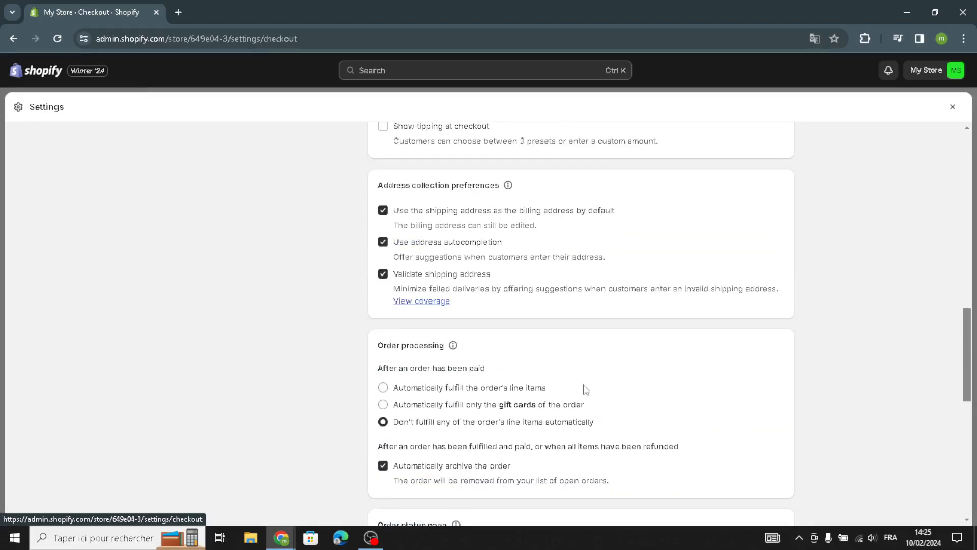
scroll(402, 308, "up", 2)
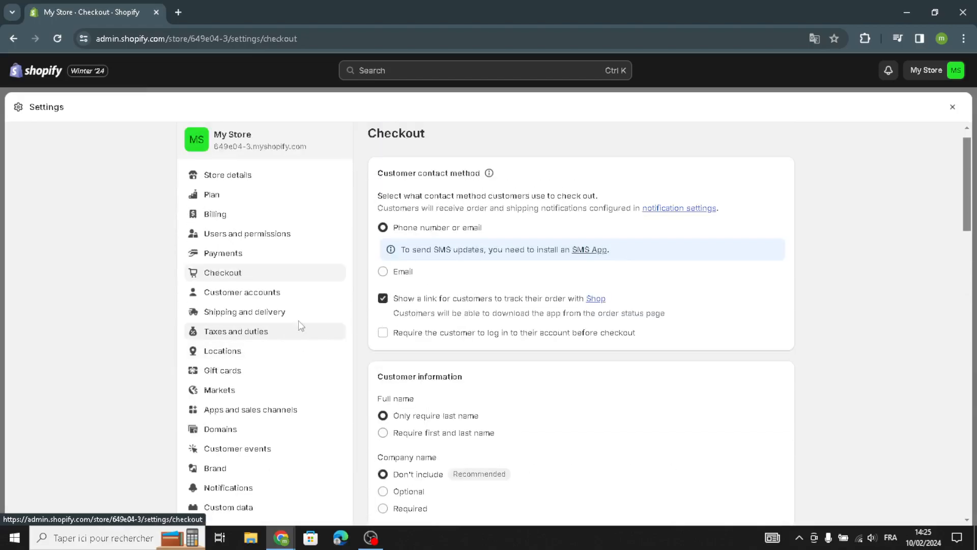
Search for HealGlowMA as a new domain in the domain settings and open the purchase page for HealGlowMA.com
scroll(300, 362, "down", 1)
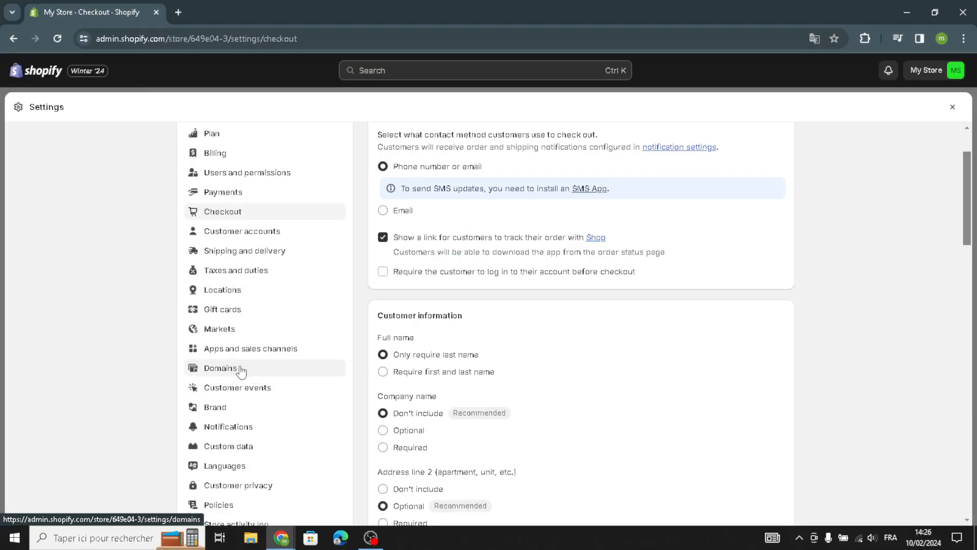
left_click(241, 372)
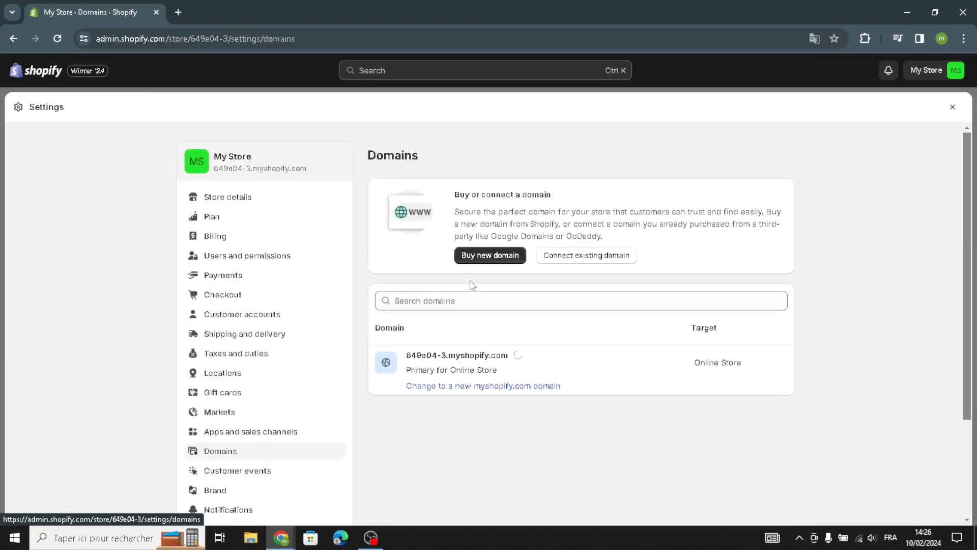
left_click(481, 257)
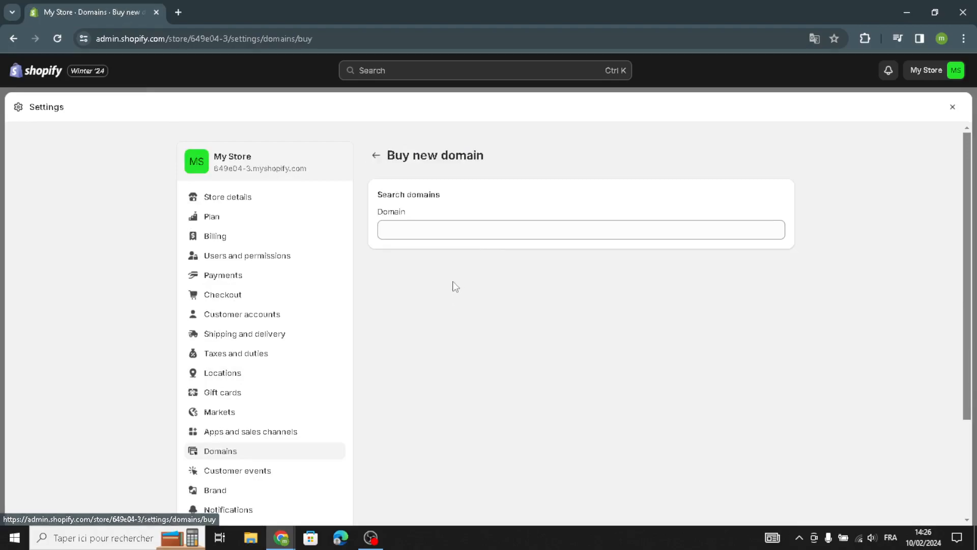
left_click(438, 232)
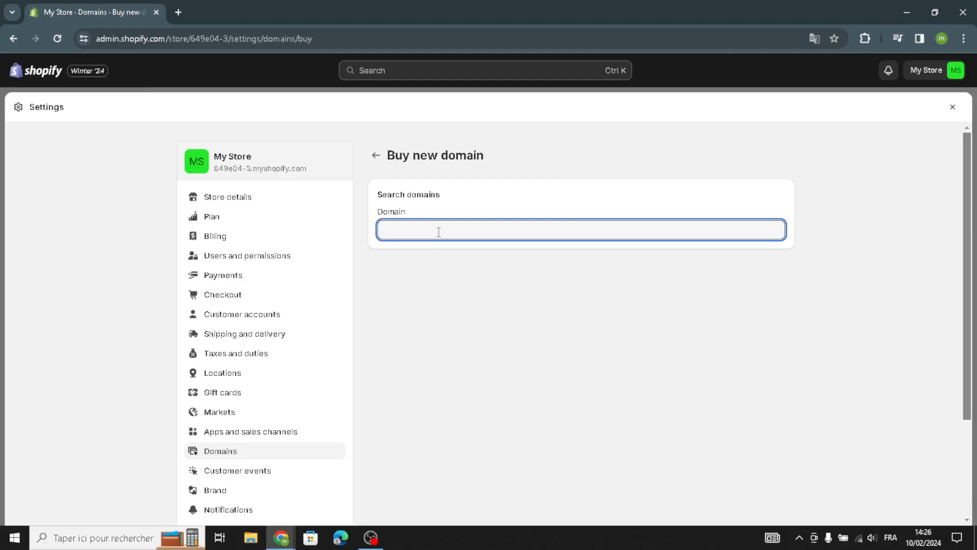
type("HealGlow")
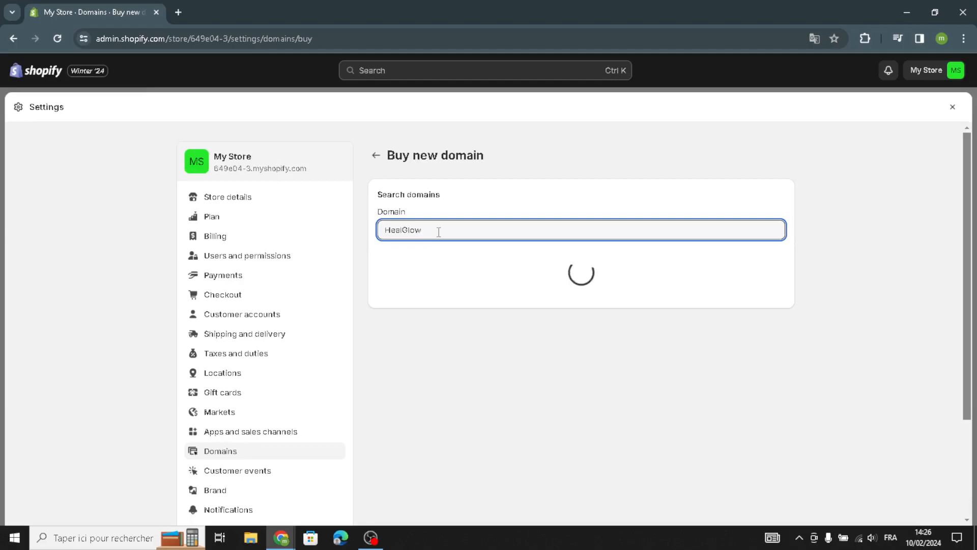
type("MA")
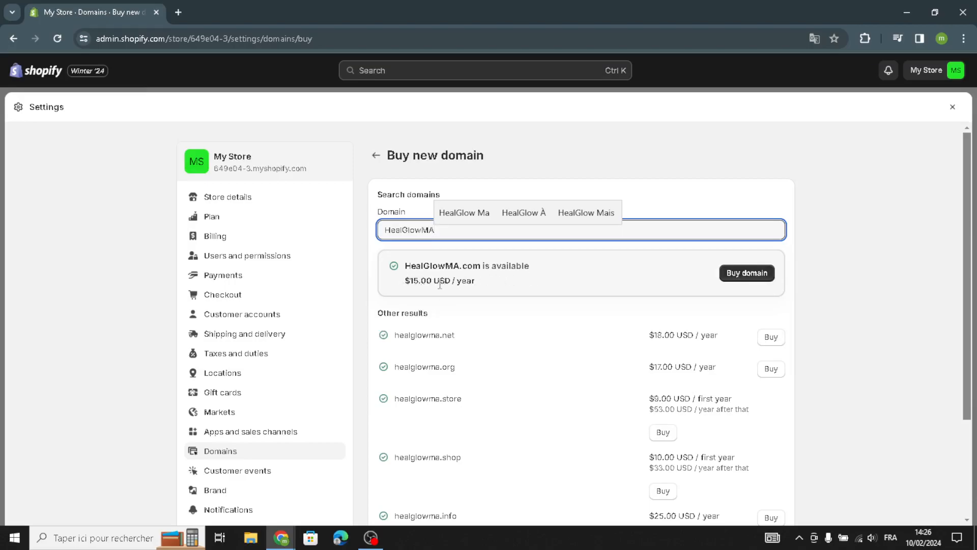
left_click(746, 274)
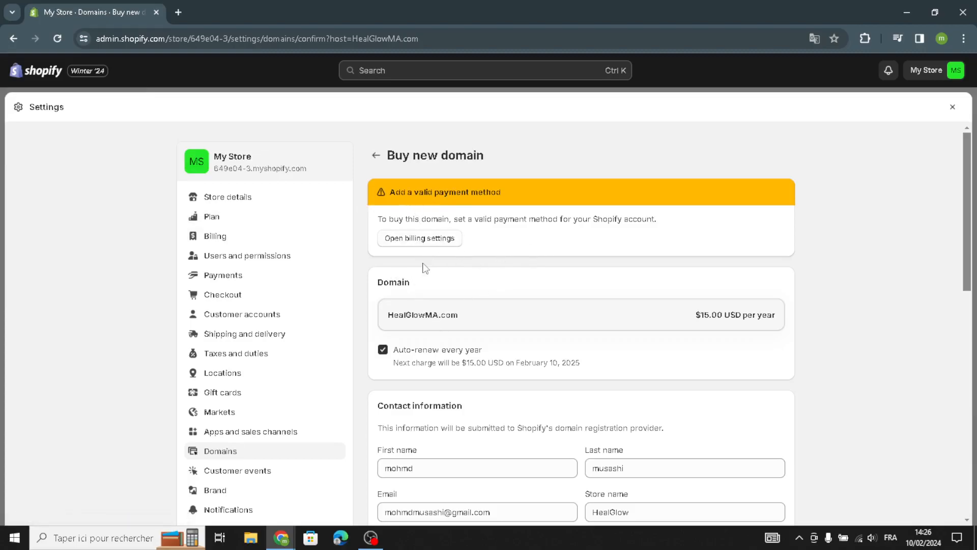
Leave the domain purchase and revisit the billing settings to check the payment methods section
left_click(280, 235)
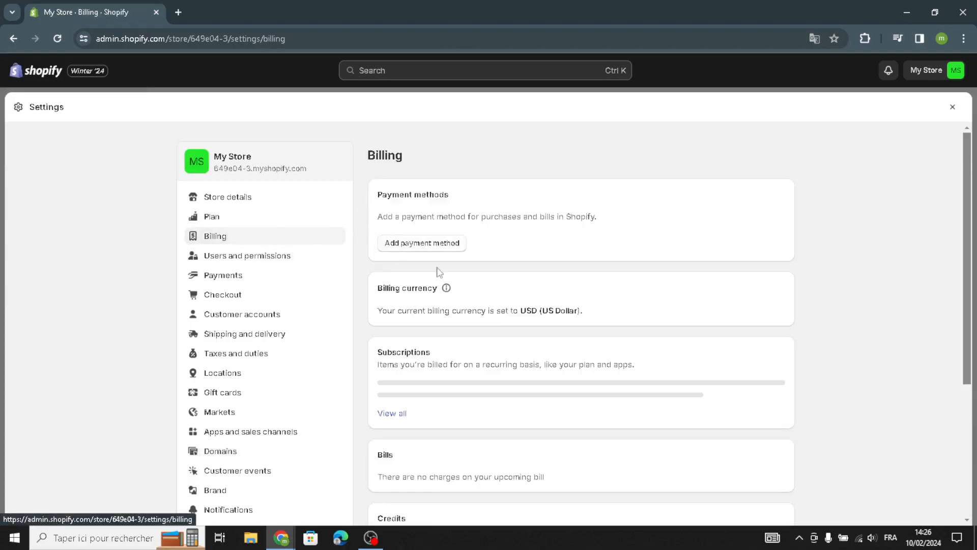
scroll(443, 331, "down", 5)
scroll(430, 370, "up", 5)
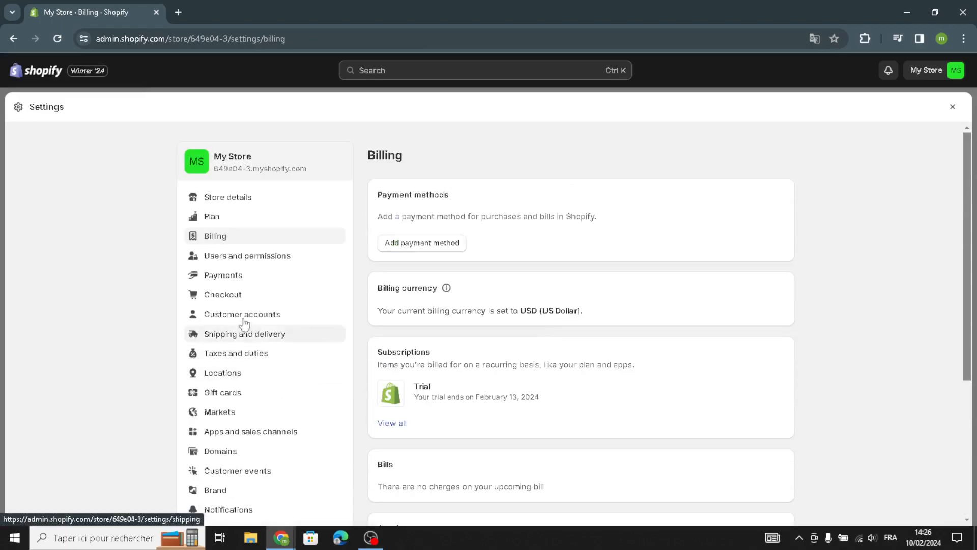
Open the markets settings, look through the name and country choices for adding a market, and close the form without adding one
scroll(219, 415, "down", 3)
left_click(229, 294)
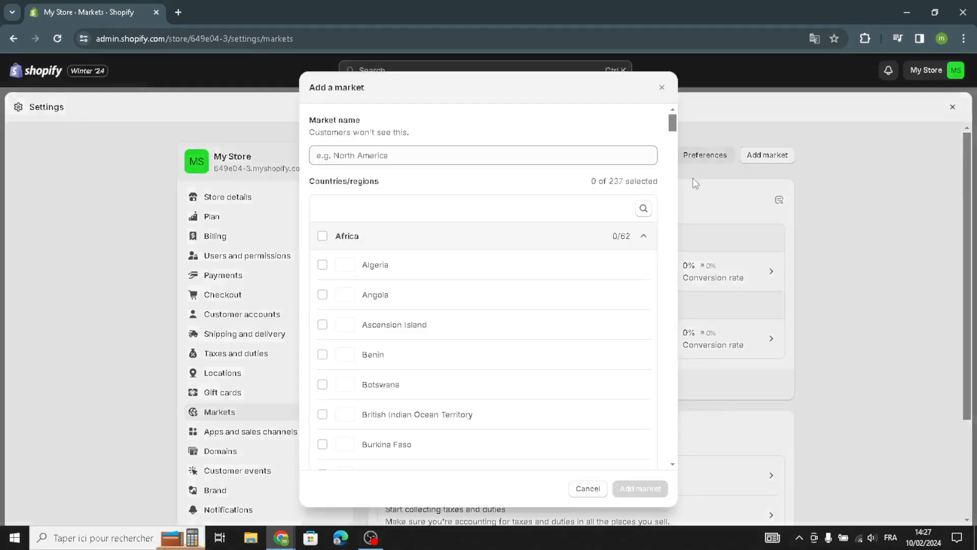
scroll(395, 399, "down", 7)
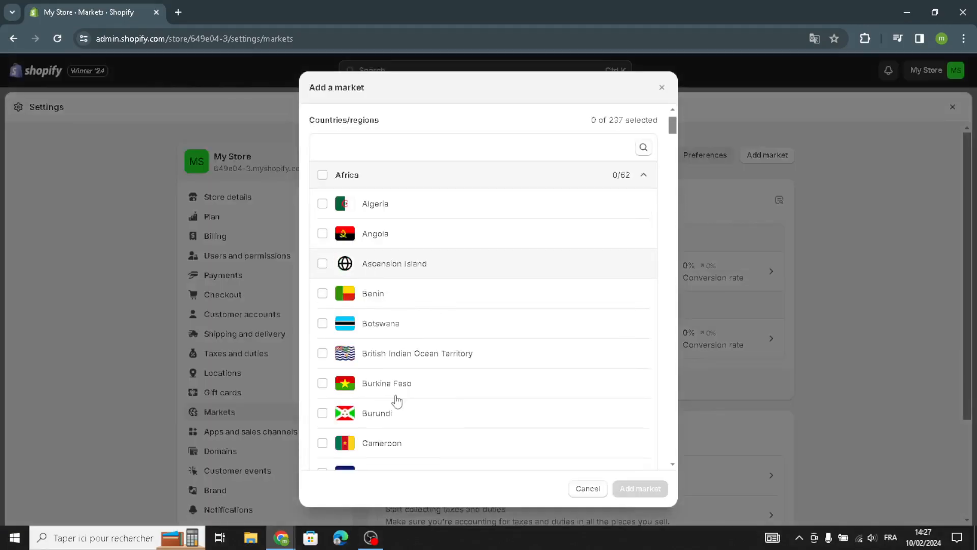
scroll(487, 427, "down", 5)
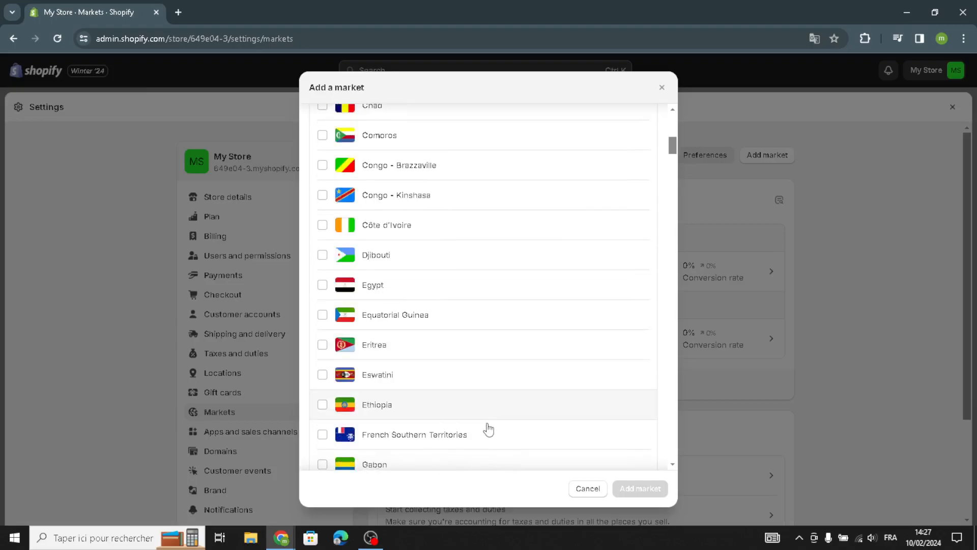
scroll(494, 408, "up", 8)
scroll(407, 157, "up", 5)
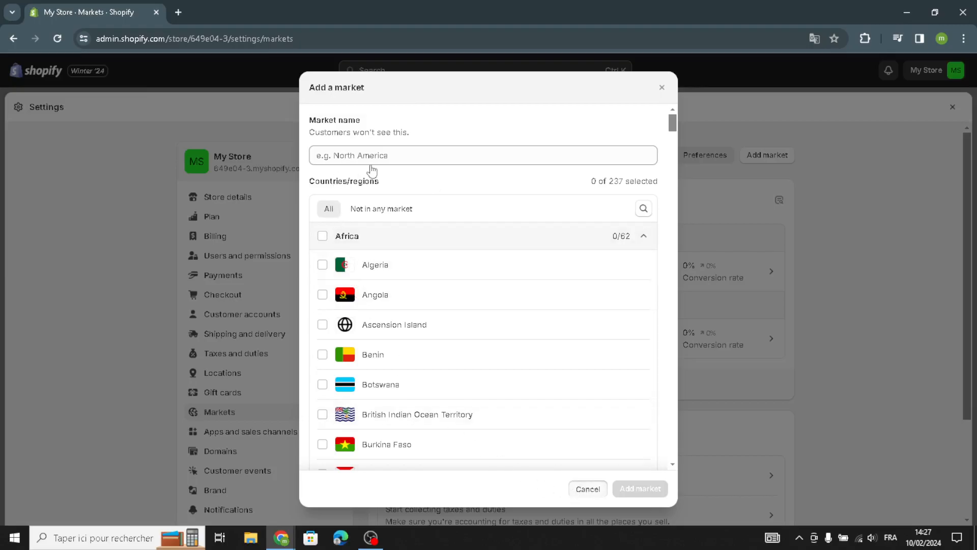
key("Escape")
Open the brand settings and look through the essential and additional brand assets, the logos and the colors
scroll(286, 273, "down", 3)
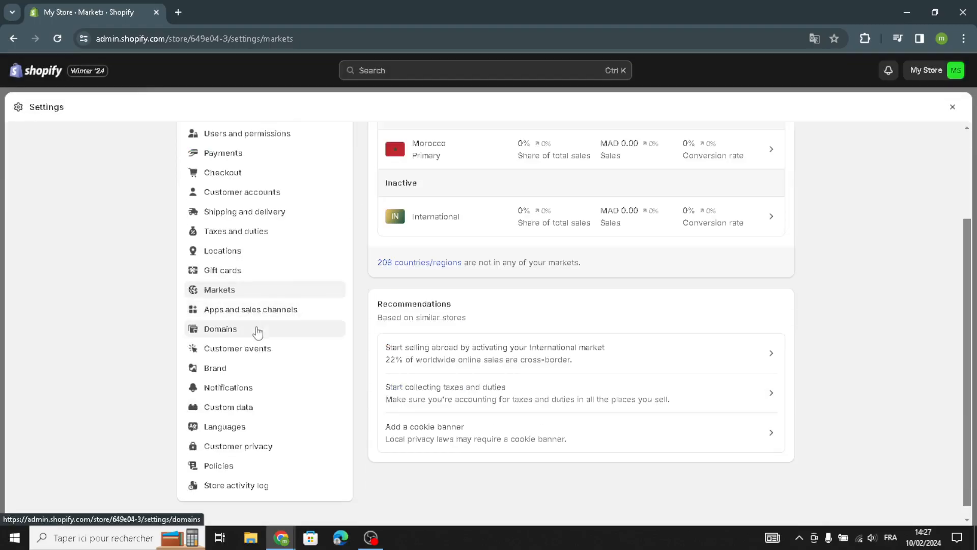
left_click(237, 369)
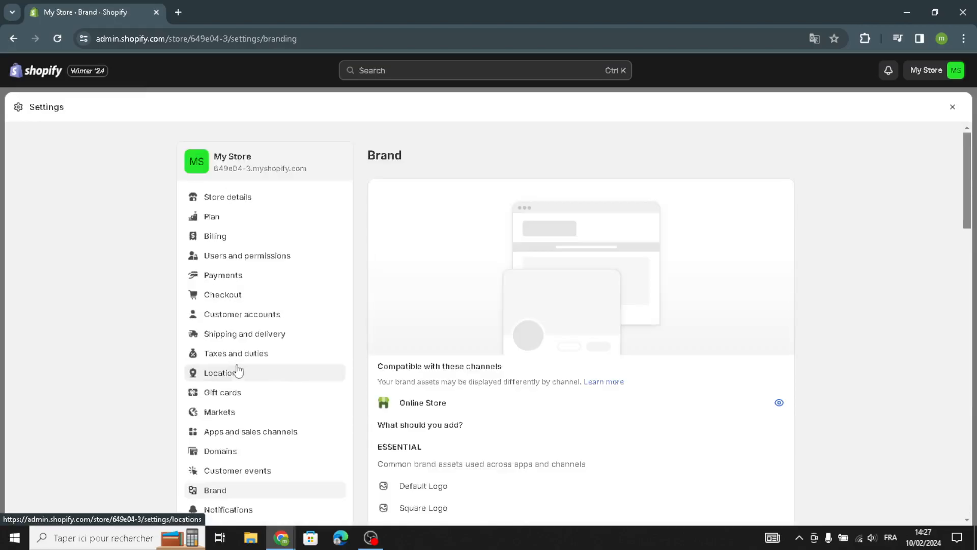
scroll(439, 299, "down", 2)
scroll(439, 300, "down", 6)
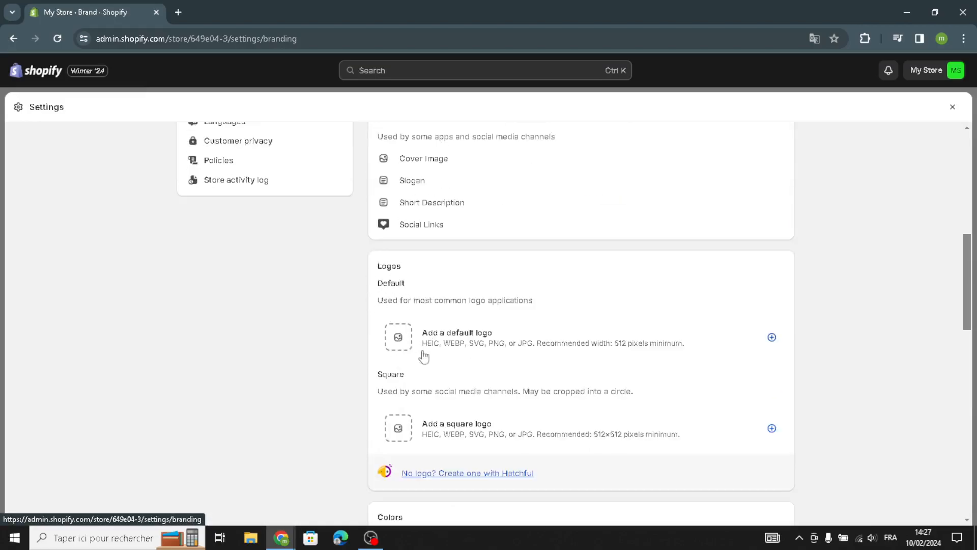
scroll(468, 430, "down", 5)
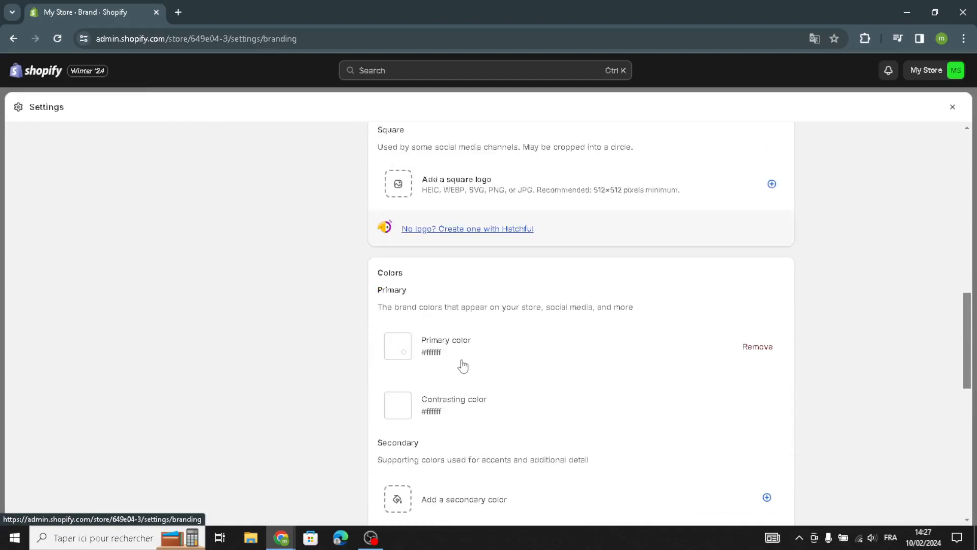
Remove the primary brand color and open the secondary color picker, closing it without choosing a color
left_click(753, 349)
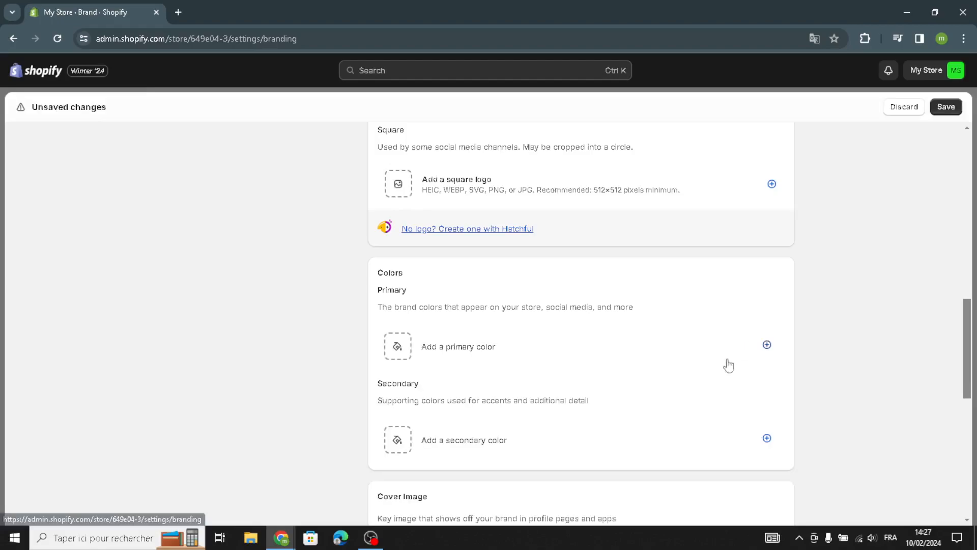
scroll(452, 396, "down", 1)
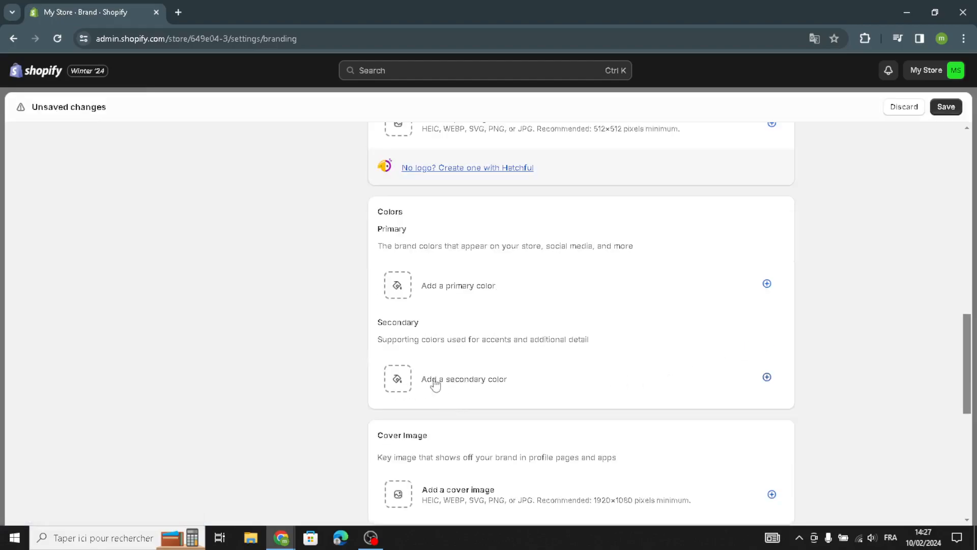
left_click(767, 377)
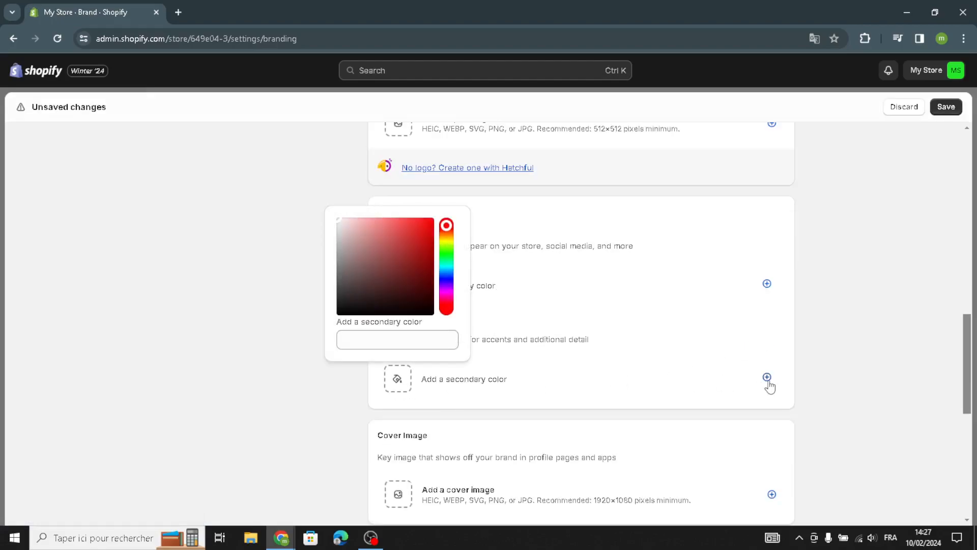
left_click(813, 367)
Review the remaining brand sections, from cover image and slogan to short description and social links, and return to the brand overview
scroll(361, 397, "down", 2)
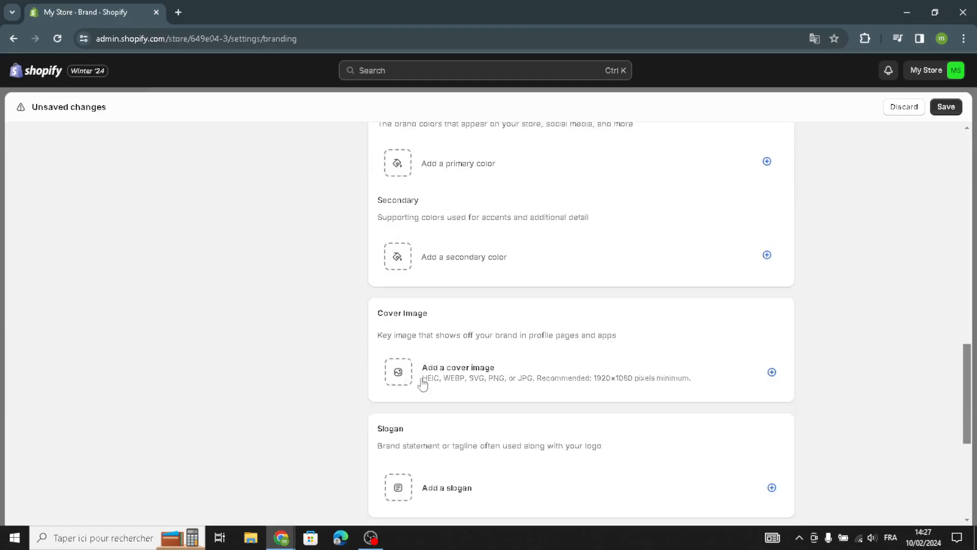
scroll(530, 432, "down", 4)
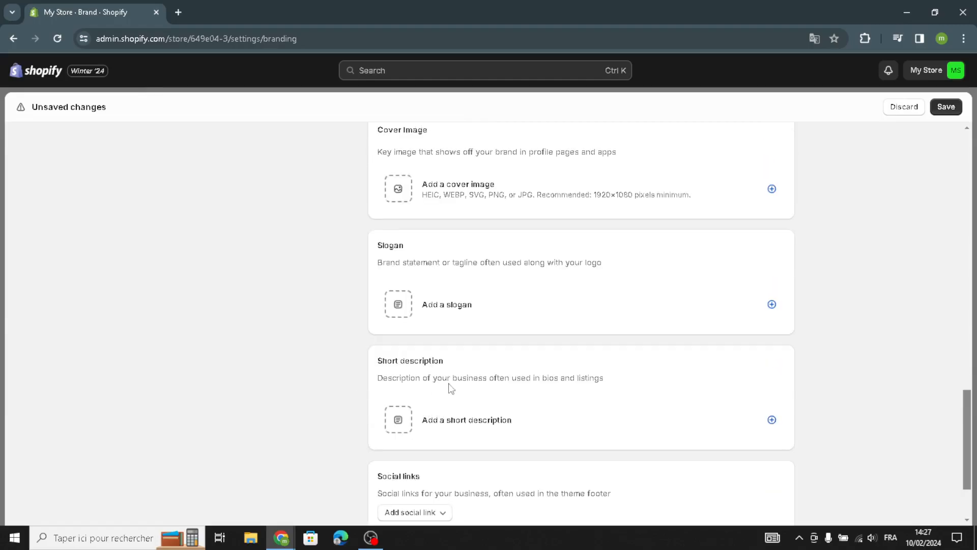
scroll(460, 365, "down", 1)
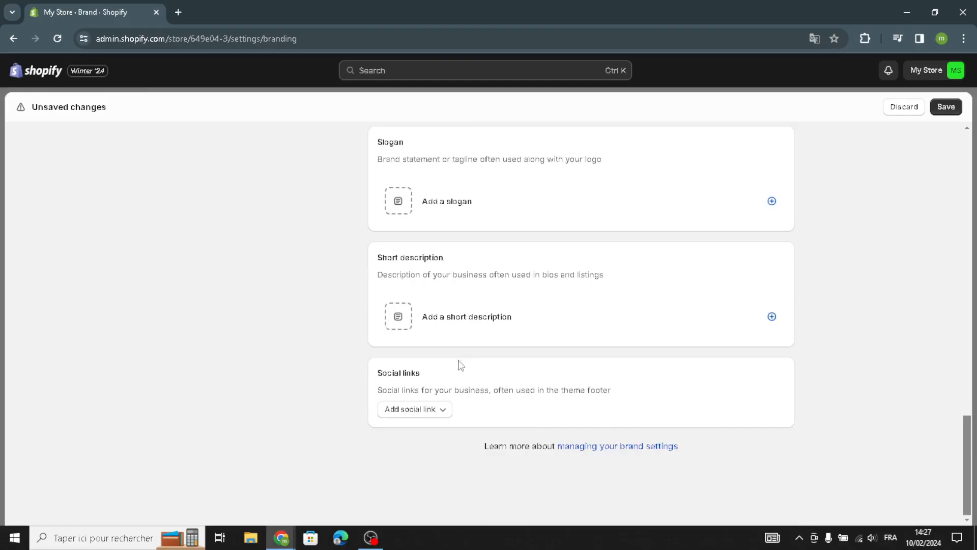
scroll(466, 390, "up", 5)
scroll(466, 389, "up", 10)
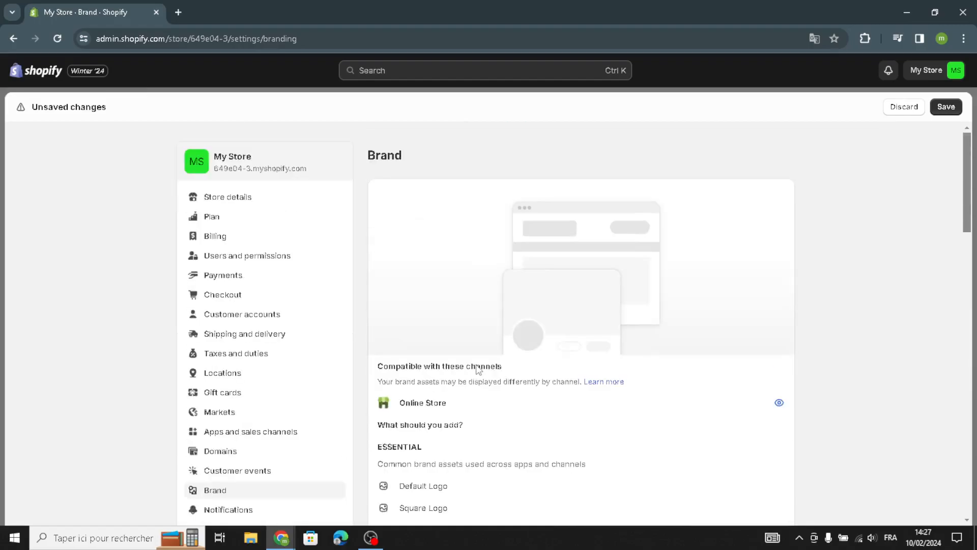
scroll(478, 369, "down", 2)
scroll(417, 347, "up", 3)
scroll(360, 351, "down", 1)
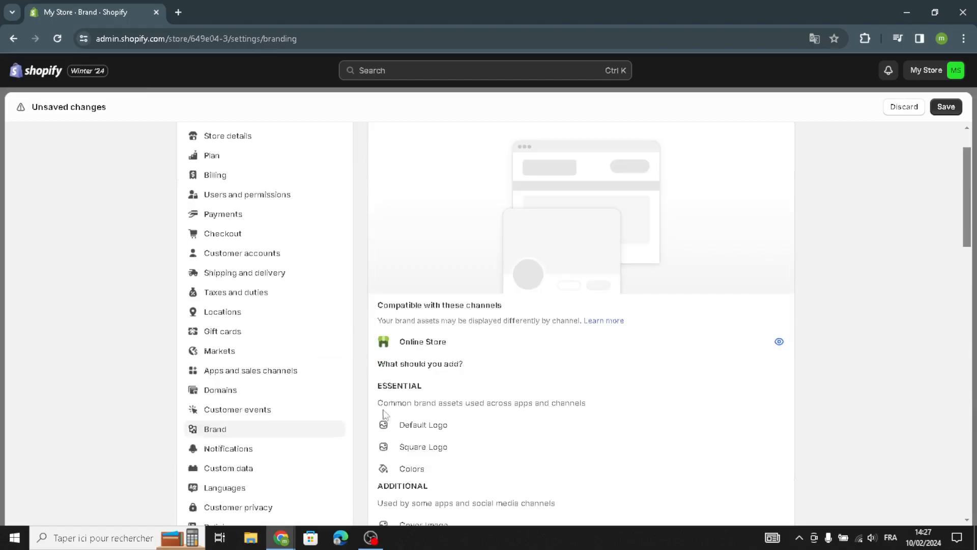
scroll(321, 441, "down", 1)
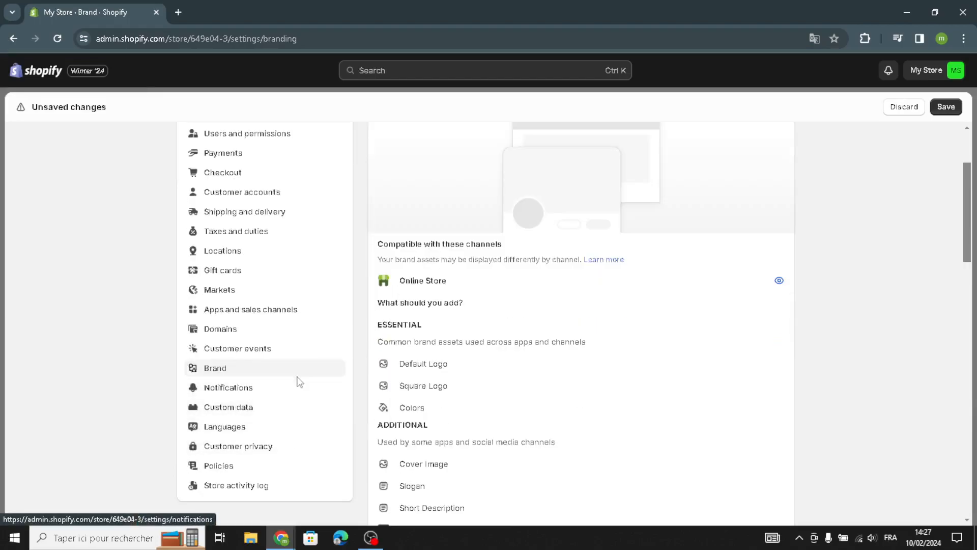
Leave the brand settings for the notifications settings, discarding the unsaved brand changes
left_click(265, 385)
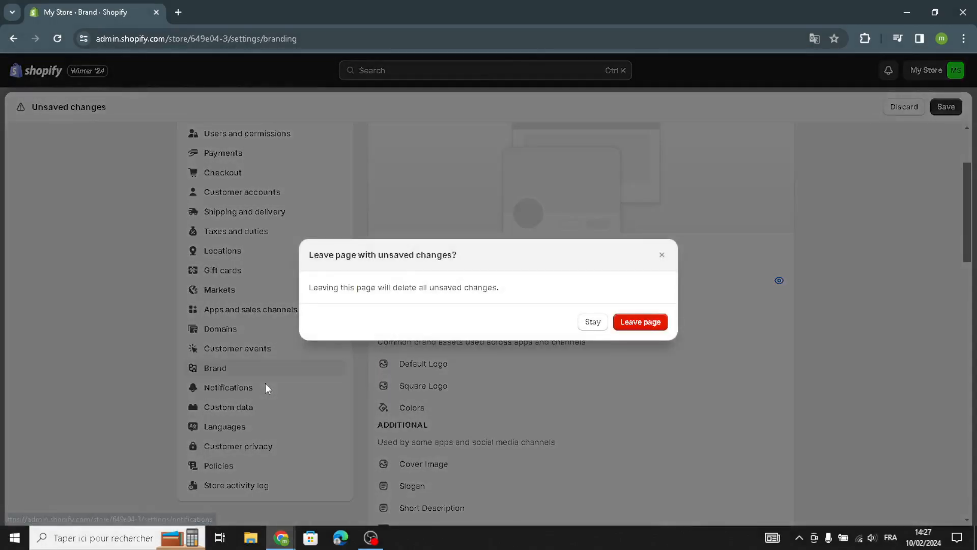
left_click(661, 255)
left_click(247, 388)
left_click(592, 323)
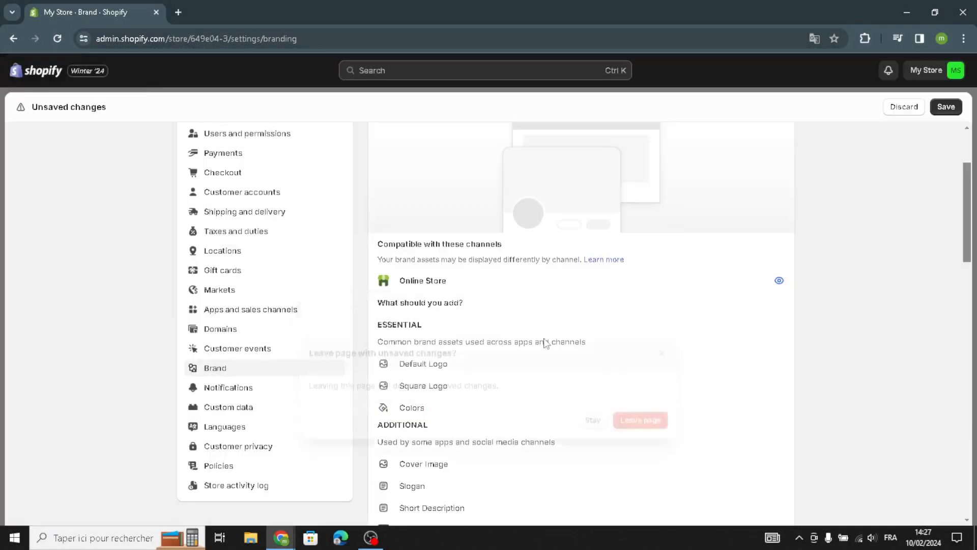
left_click(247, 413)
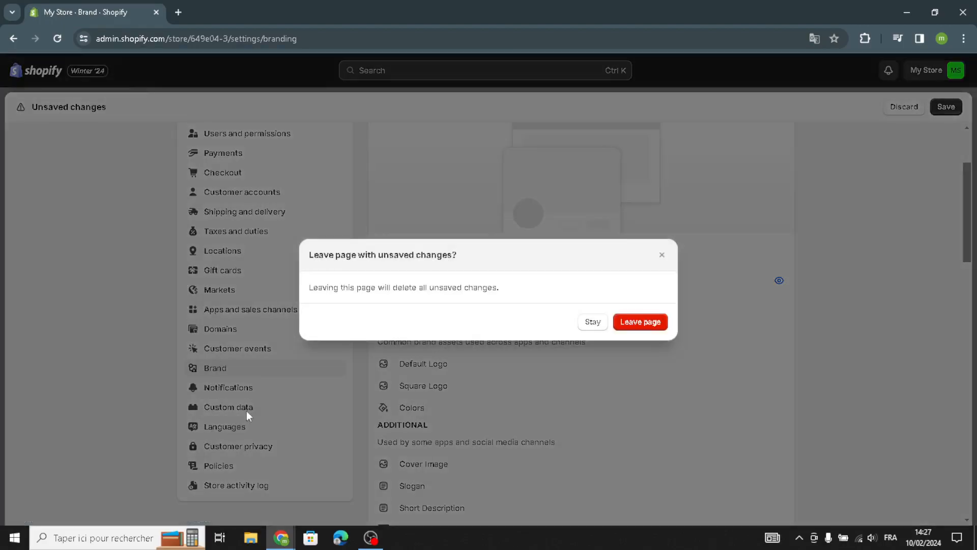
left_click(639, 323)
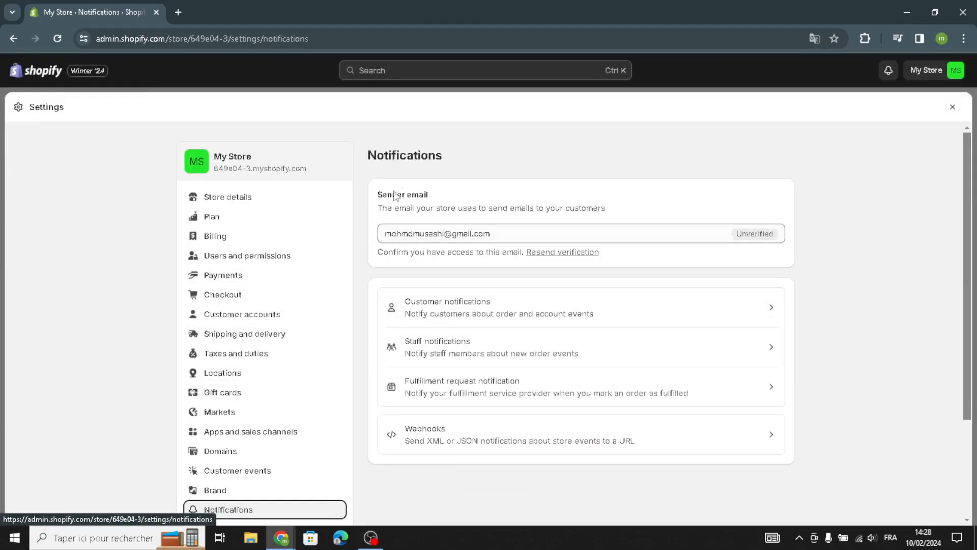
Look over the notification options, and review the metafields and metaobjects in the custom data settings
scroll(478, 282, "down", 1)
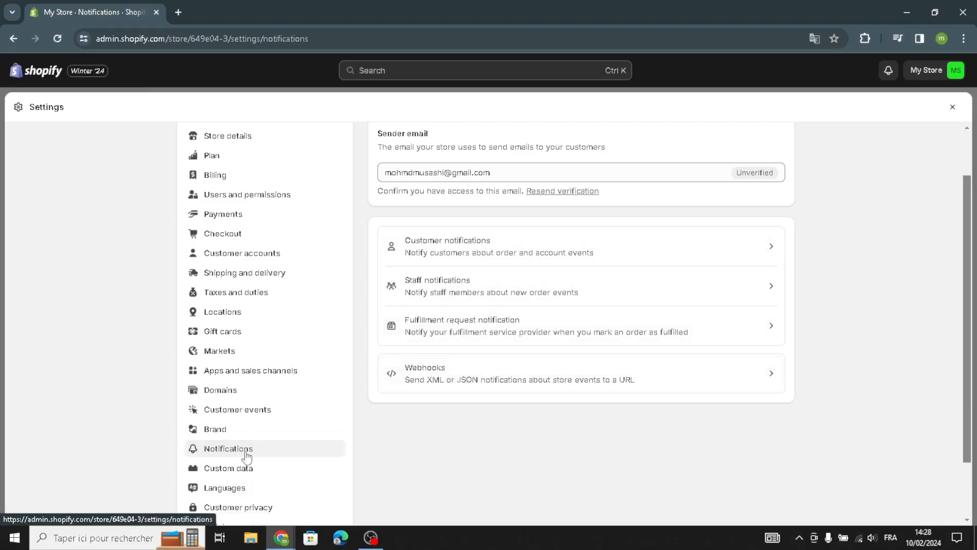
scroll(229, 459, "down", 1)
left_click(235, 409)
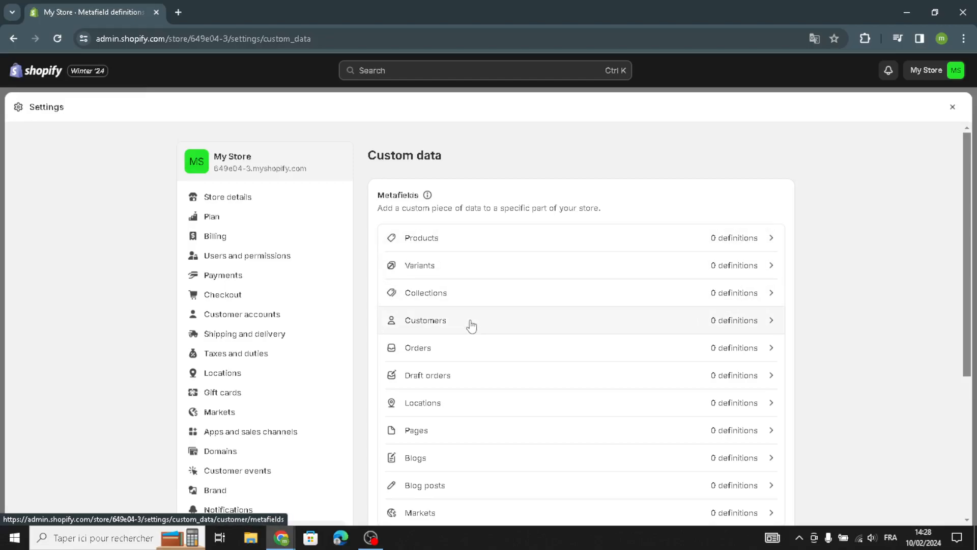
scroll(471, 326, "down", 5)
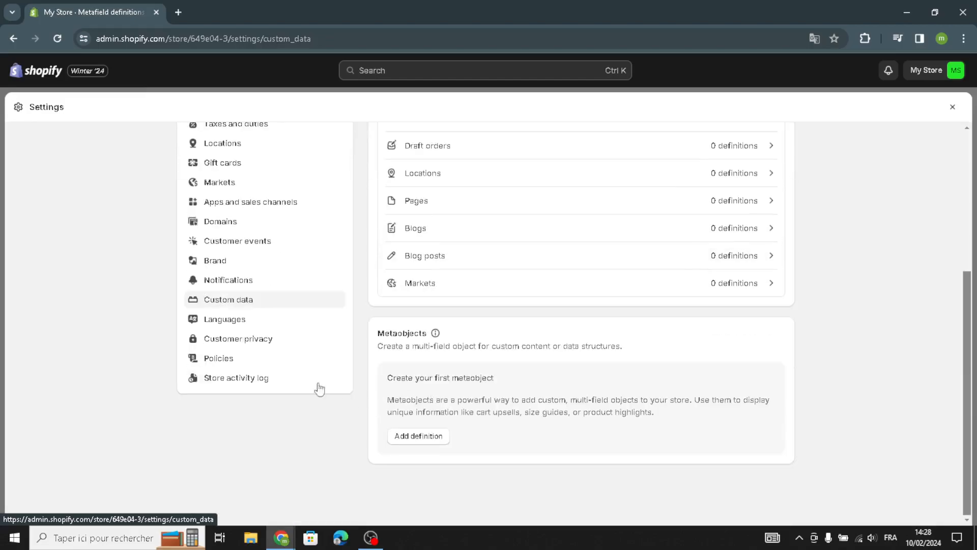
Open the customer privacy settings and review the privacy, marketing and data storage hosting location sections
left_click(300, 345)
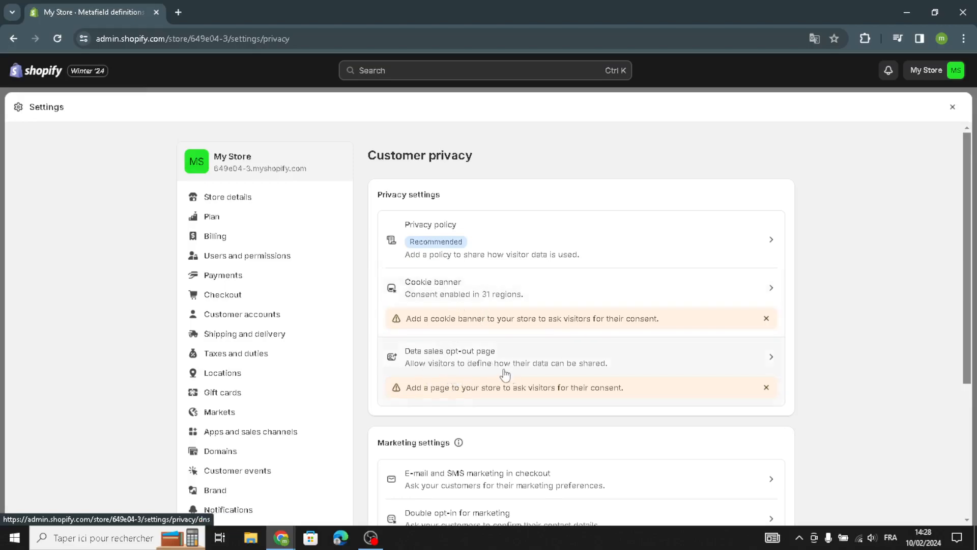
scroll(458, 382, "down", 1)
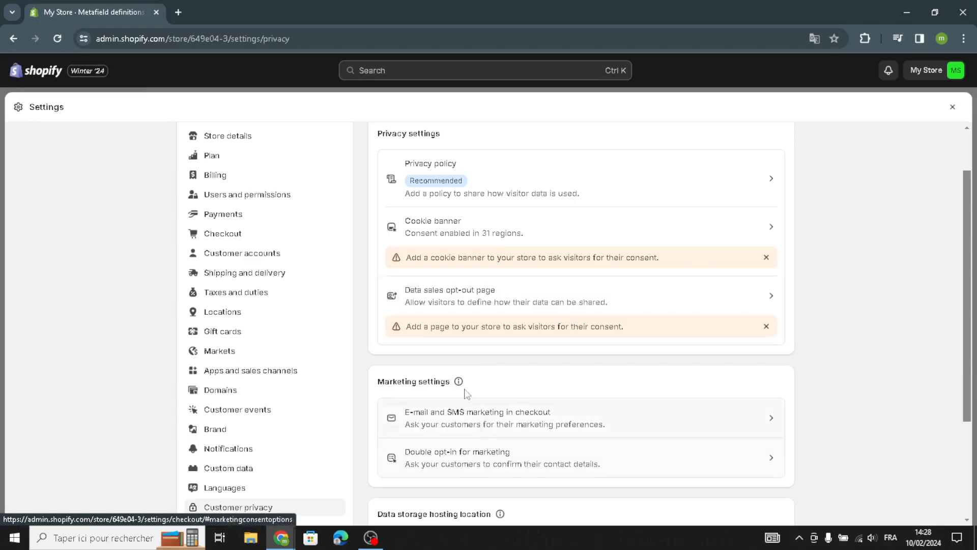
scroll(475, 426, "down", 1)
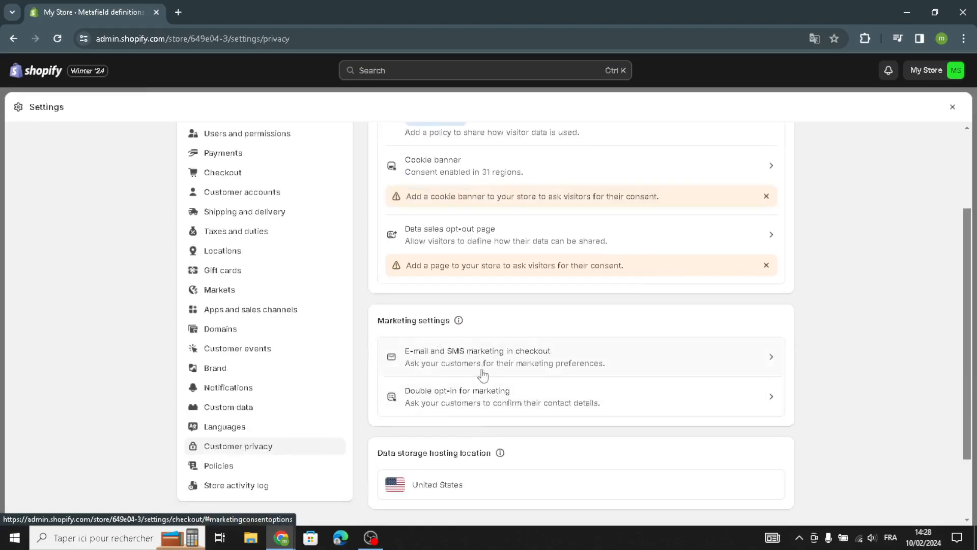
scroll(482, 371, "down", 2)
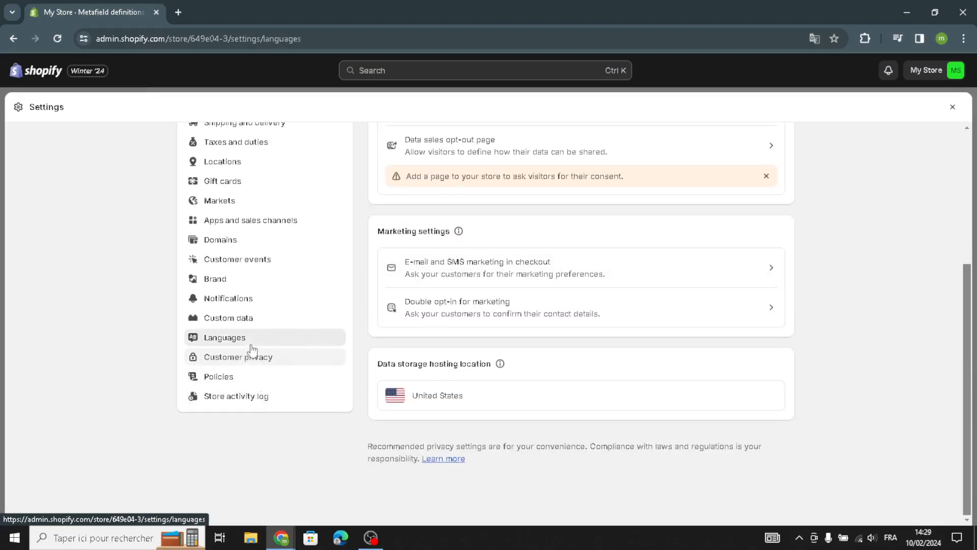
Open the languages settings, browse the languages offered for adding, and close the form without adding one
left_click(250, 337)
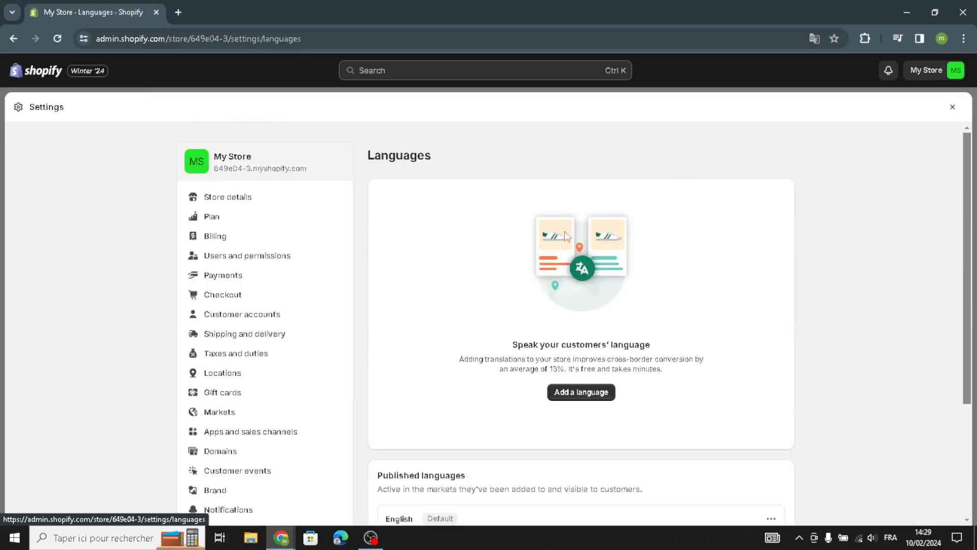
left_click(580, 394)
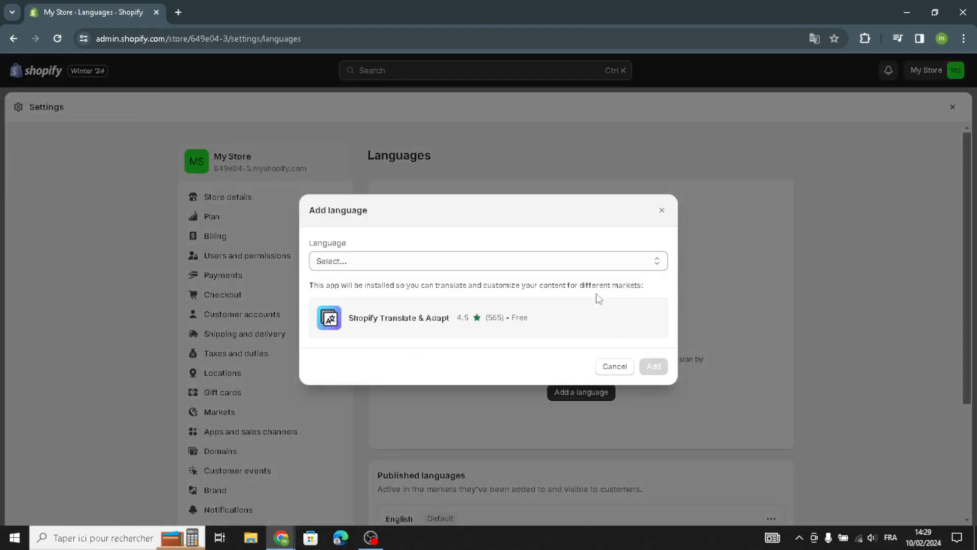
left_click(403, 263)
scroll(339, 388, "down", 20)
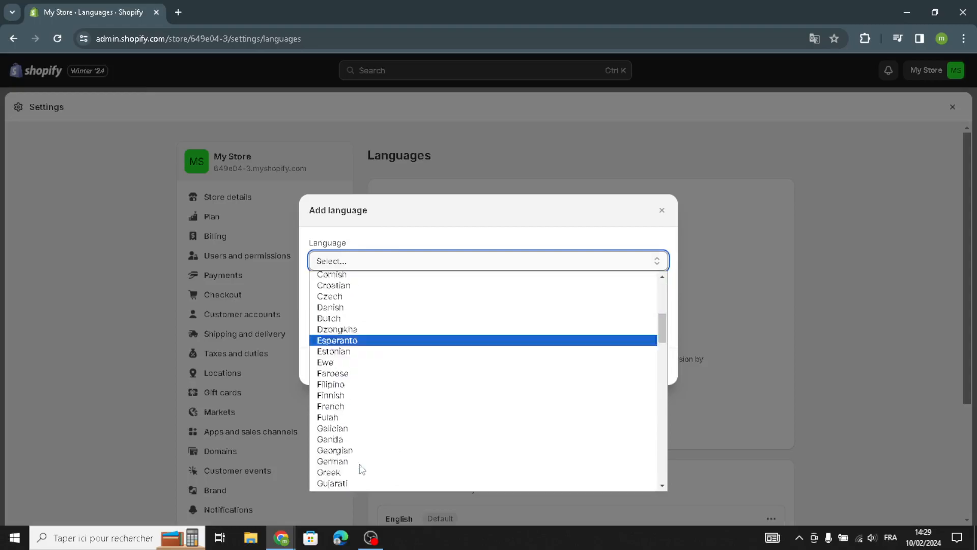
scroll(371, 364, "up", 18)
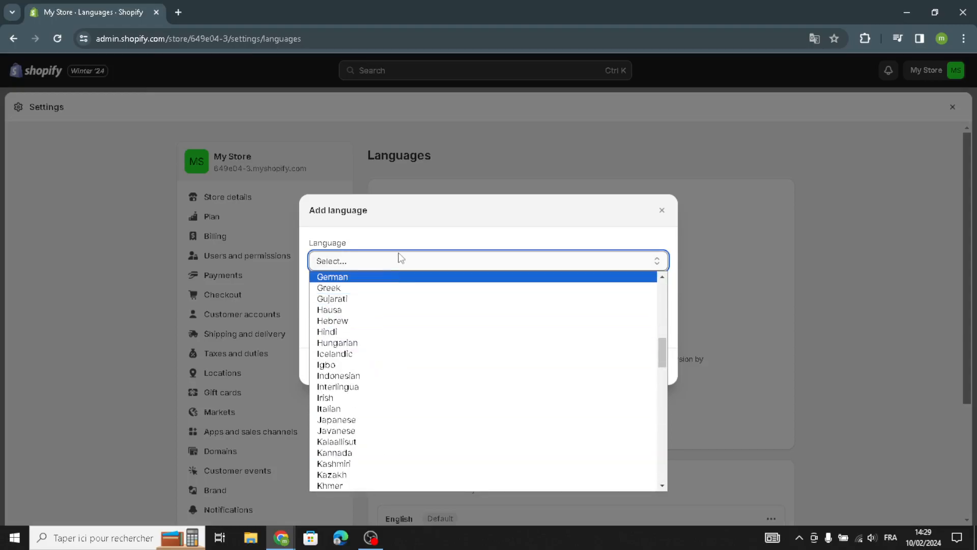
left_click(399, 261)
left_click(661, 210)
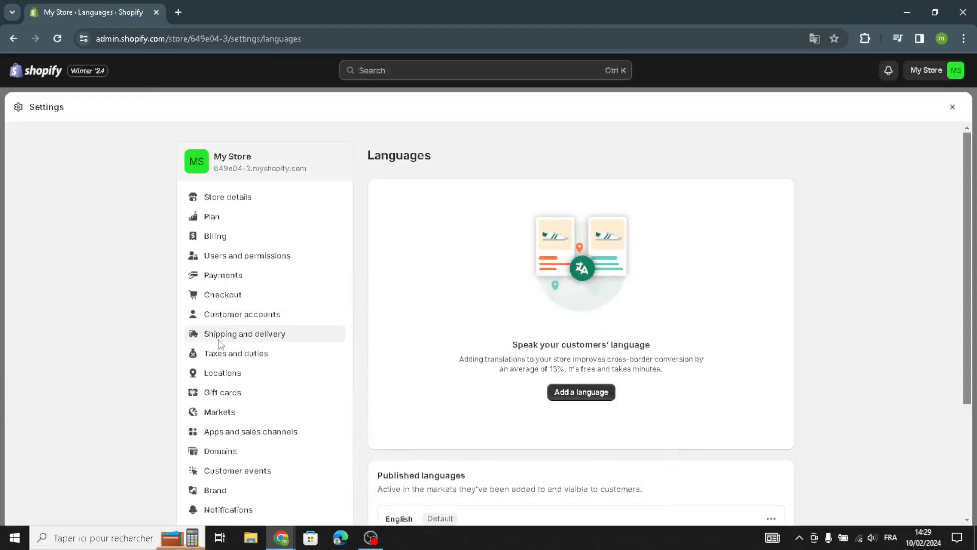
Open the customer events settings, view the form for adding a custom pixel, and close it without adding one
scroll(216, 340, "down", 3)
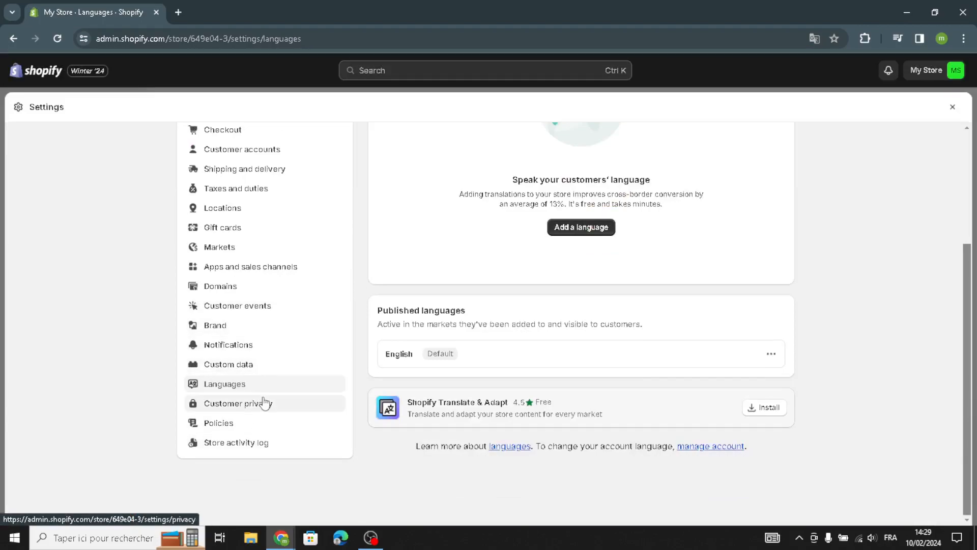
left_click(276, 307)
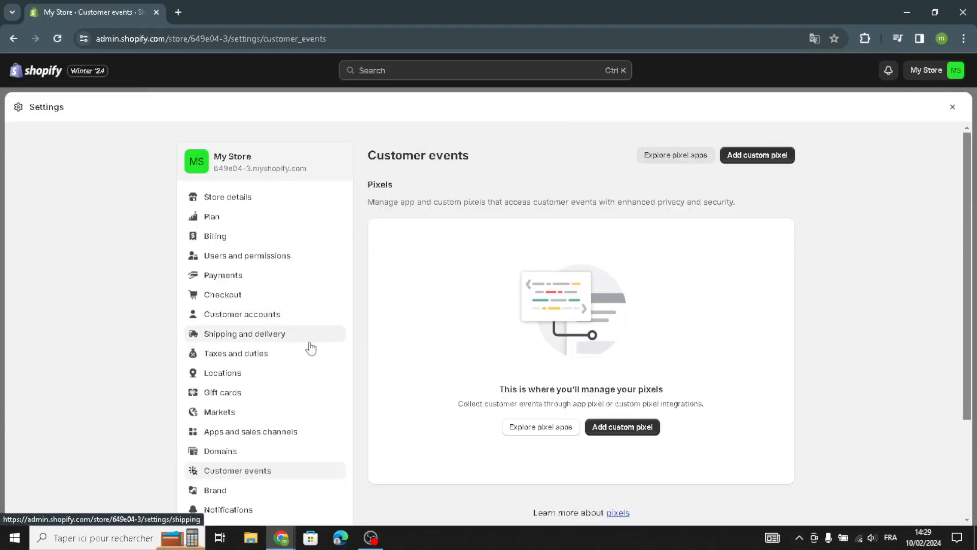
left_click(754, 156)
left_click(529, 294)
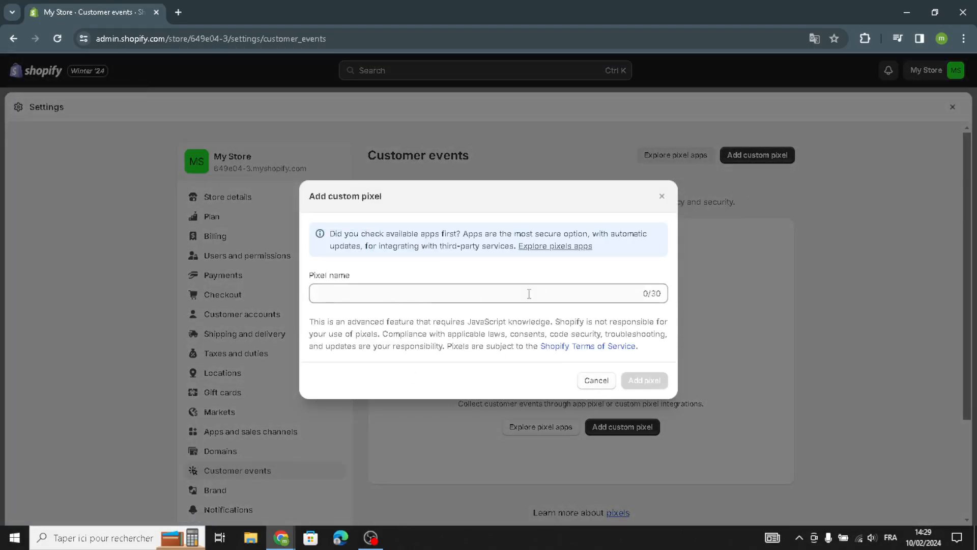
left_click(661, 196)
scroll(596, 461, "down", 3)
scroll(600, 407, "up", 3)
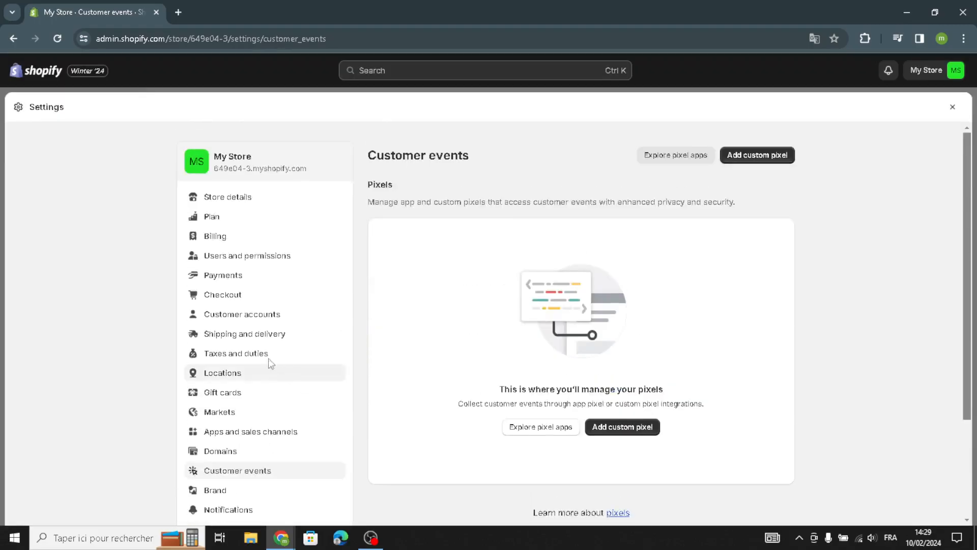
scroll(265, 374, "down", 3)
scroll(499, 464, "up", 3)
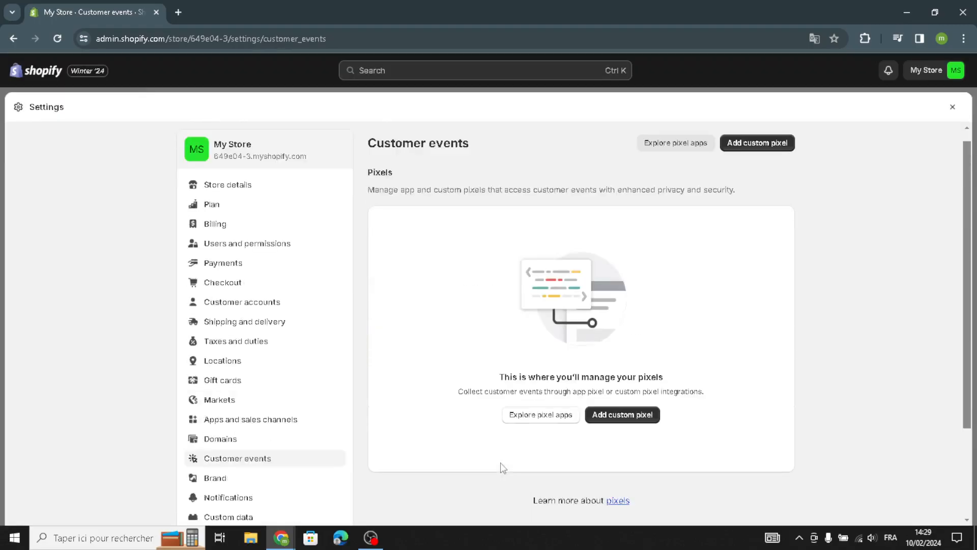
scroll(265, 356, "down", 3)
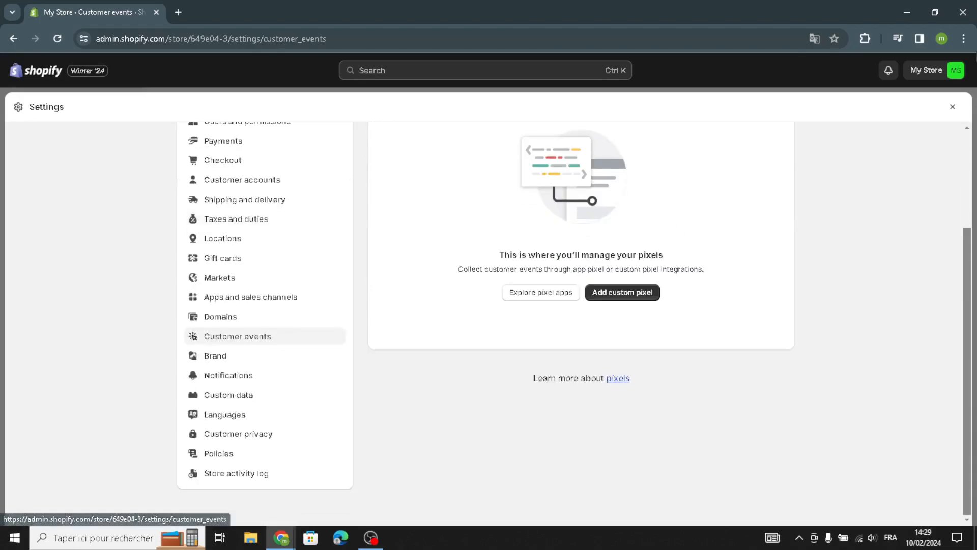
Close the settings to return to the store's home page and collapse the trial notice
left_click(952, 107)
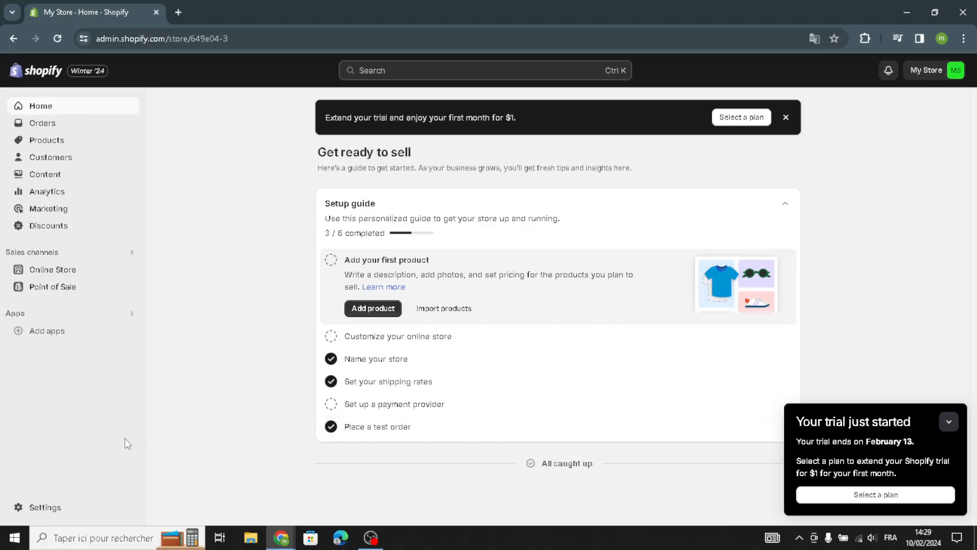
left_click(948, 422)
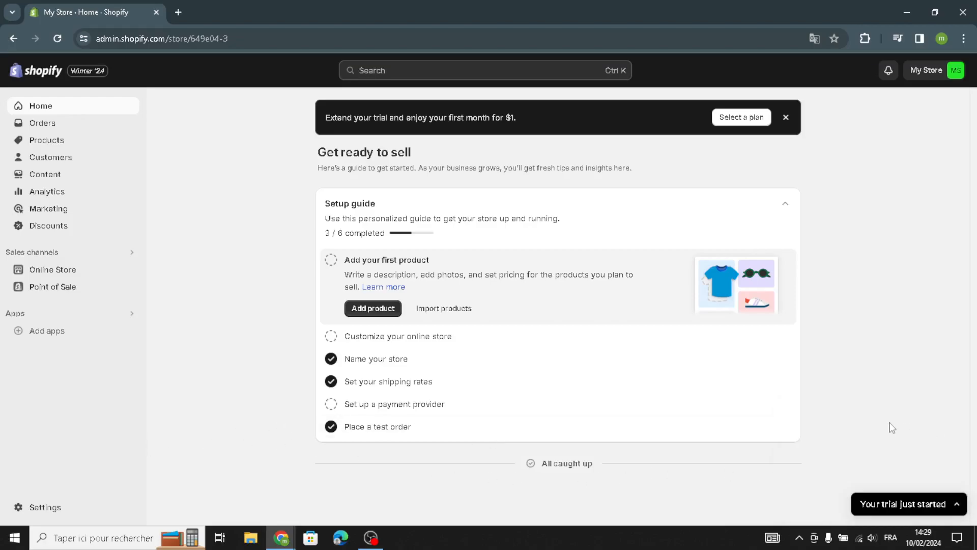